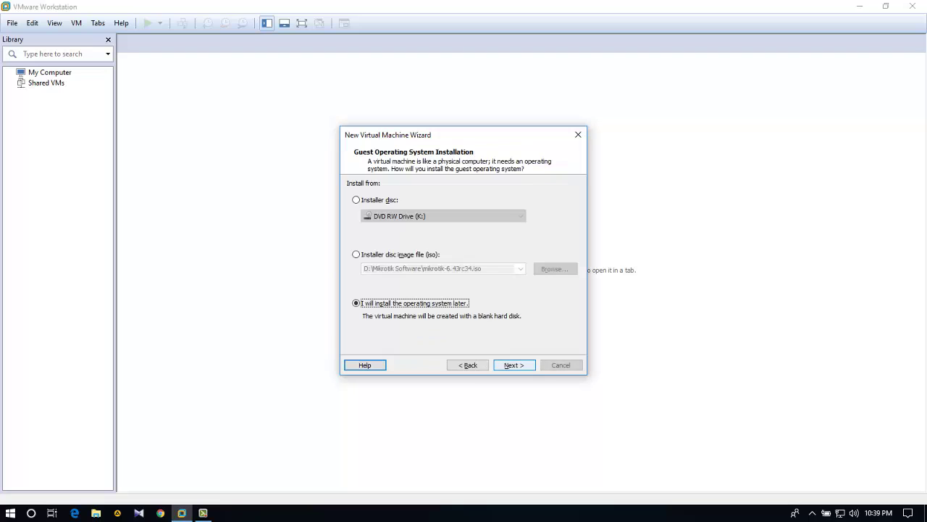
Close the unfinished New Virtual Machine Wizard and bring up the File menu
key("Escape")
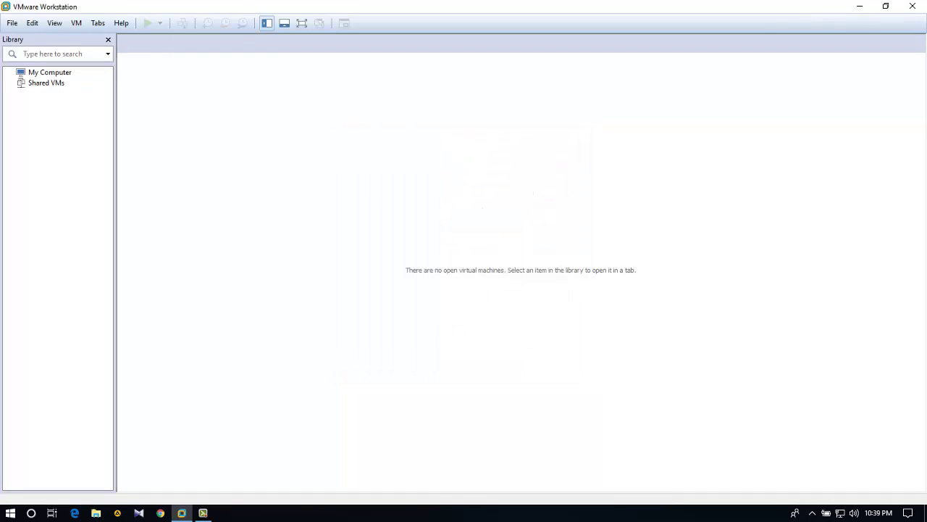
key("alt+f")
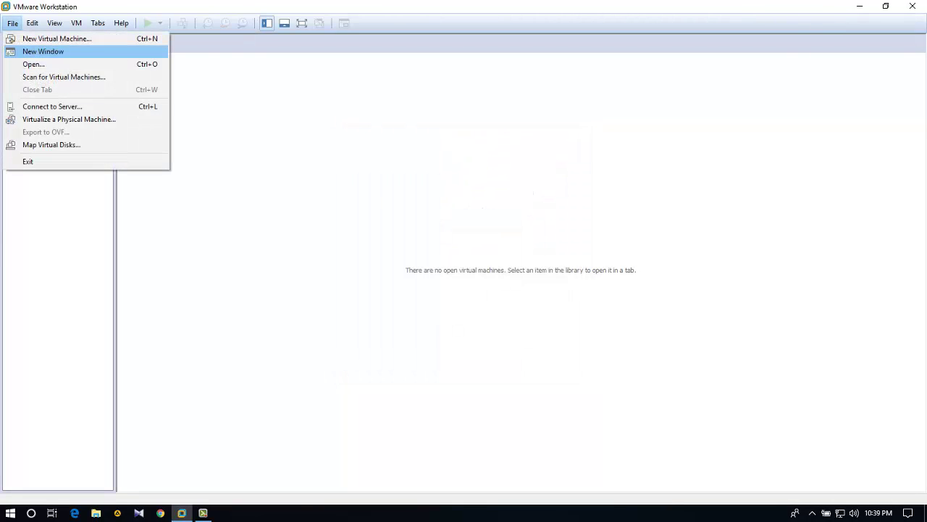
Start a Typical new virtual machine with MS-DOS as the guest operating system
key("Return")
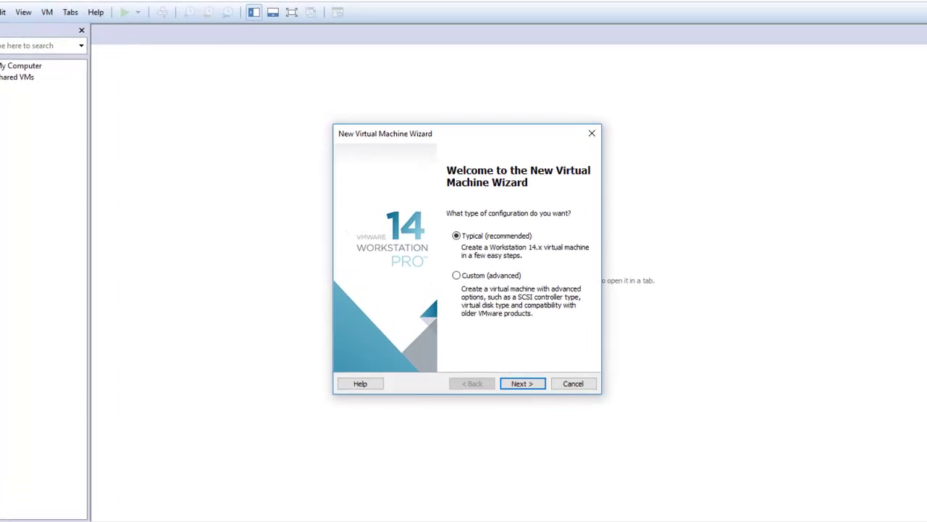
key("Return")
key("Return")
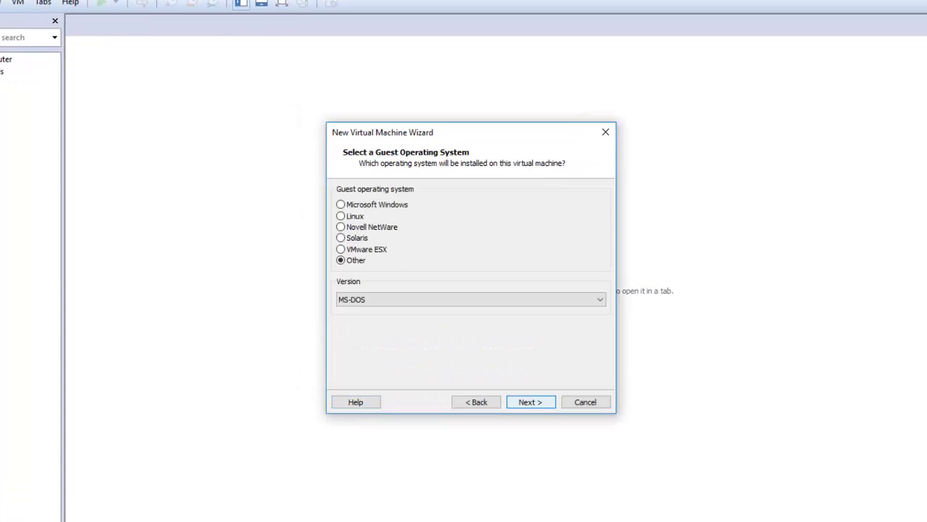
key("alt+Down")
key("Up")
key("Up")
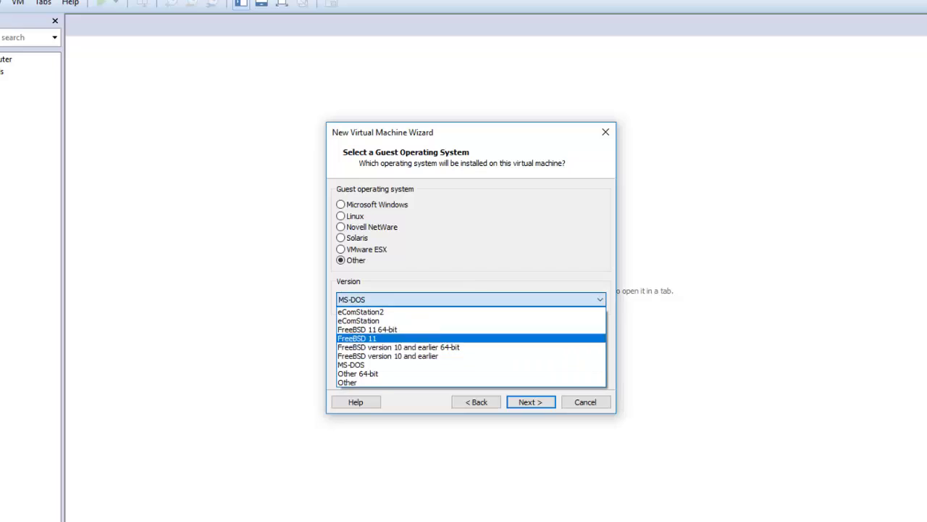
key("Down")
key("Down")
key("Return")
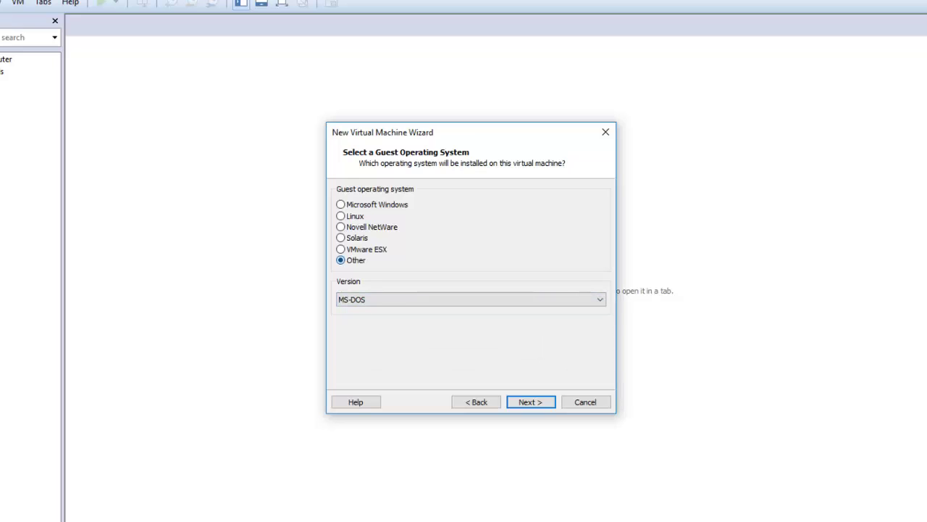
key("Return")
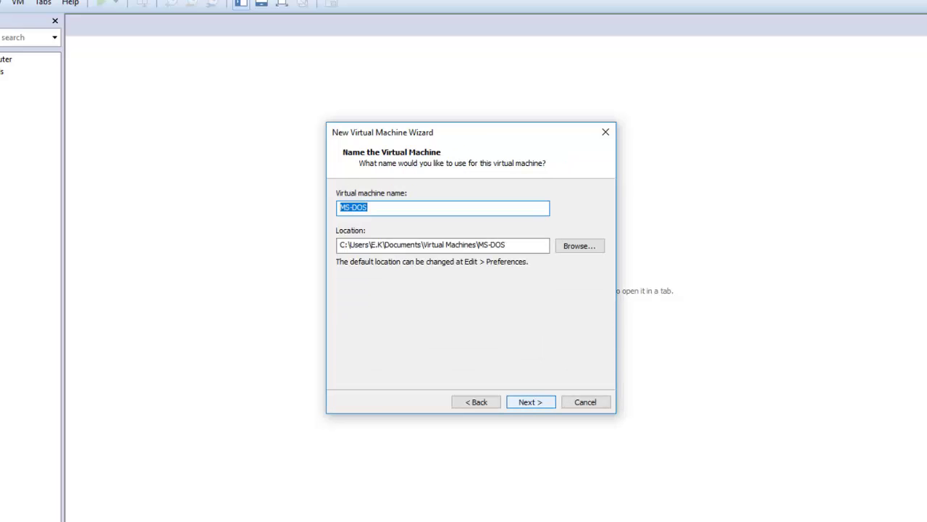
Name the machine 'Mikrotik Router-1' and store it in a new G:\Mikrotik Router-1 folder
type("Mikrotik Router")
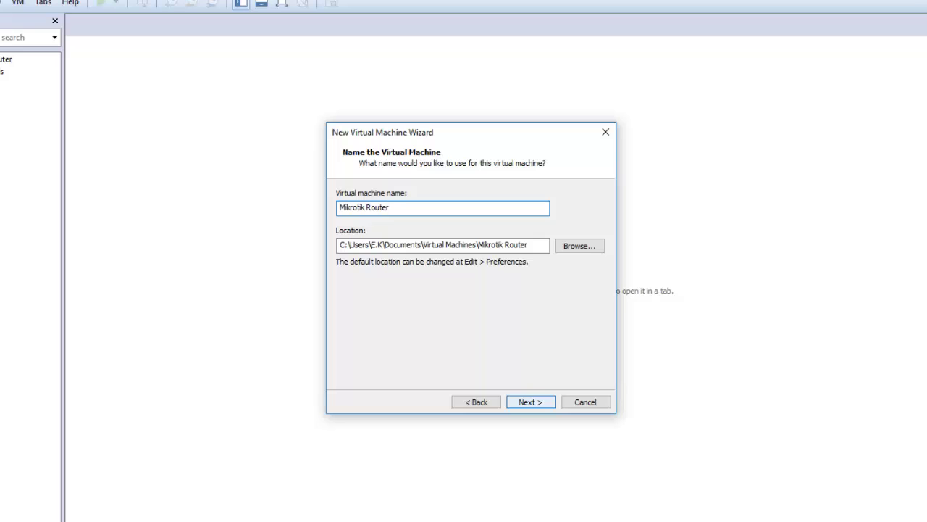
type("-1")
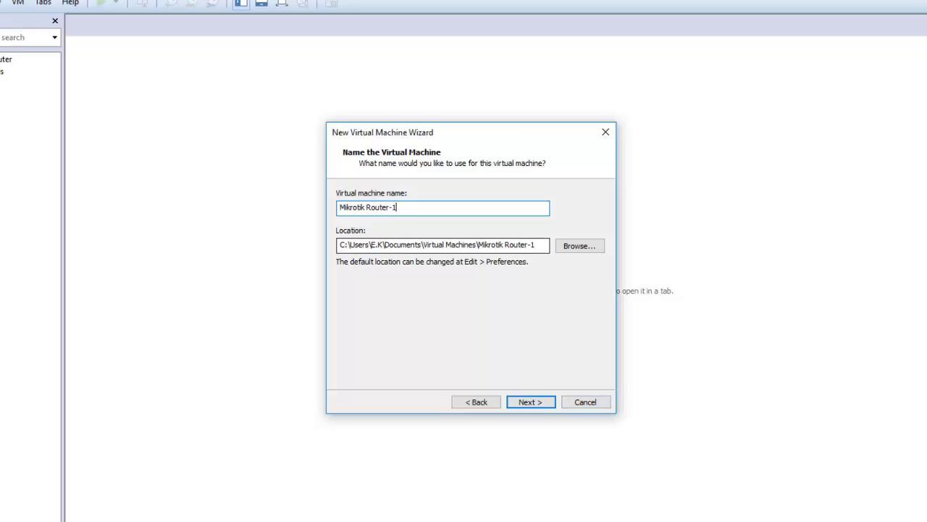
key("ctrl+a")
key("ctrl+c")
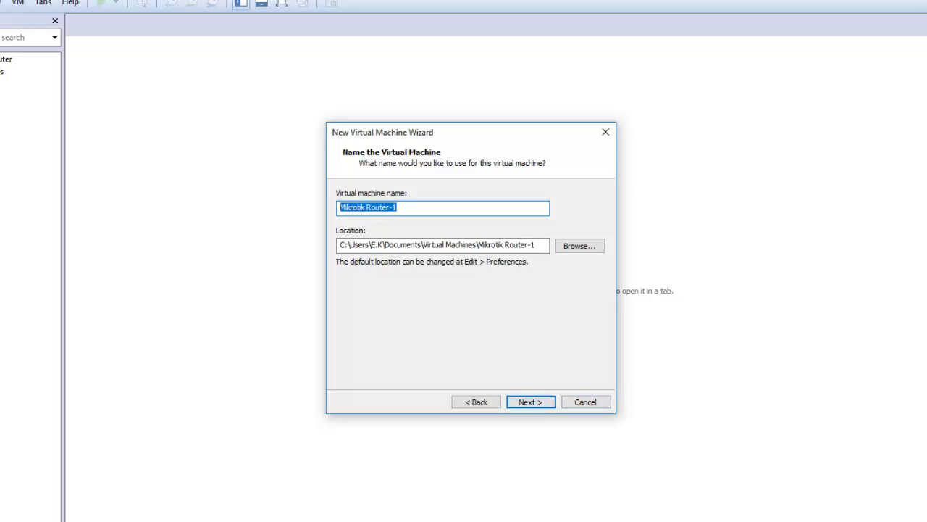
left_click(579, 246)
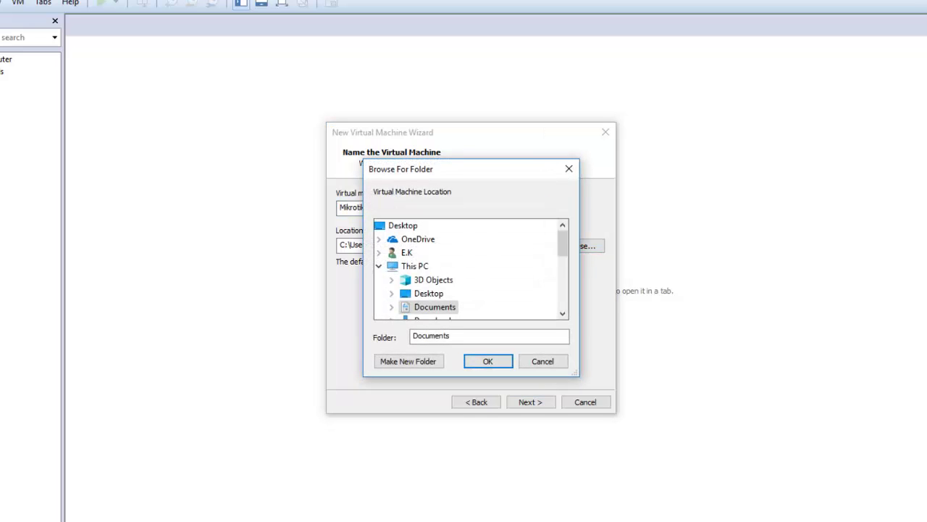
left_click_drag(563, 243, 563, 282)
left_click(433, 279)
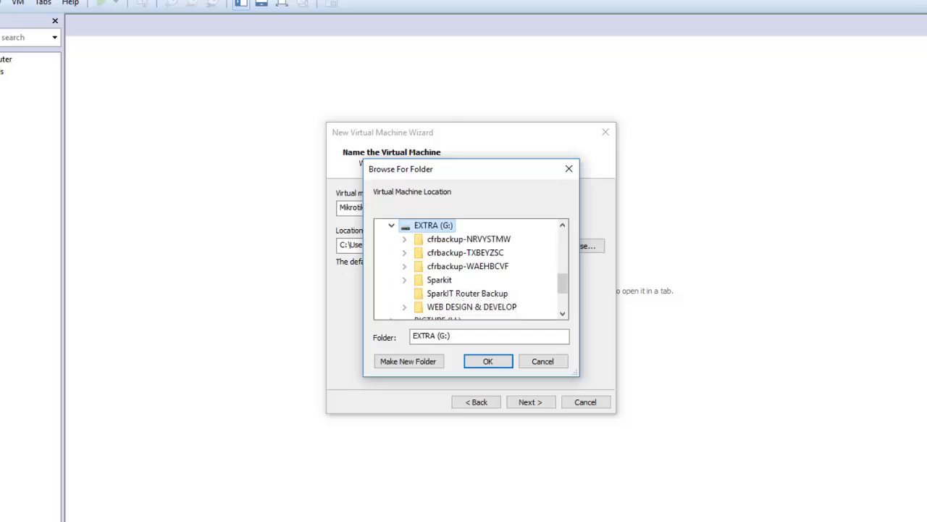
left_click(408, 361)
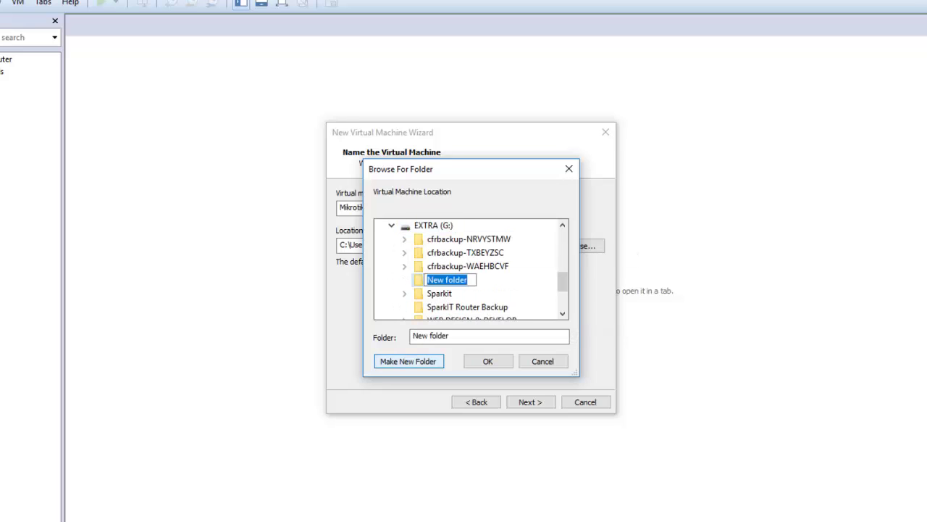
key("ctrl+v")
key("Return")
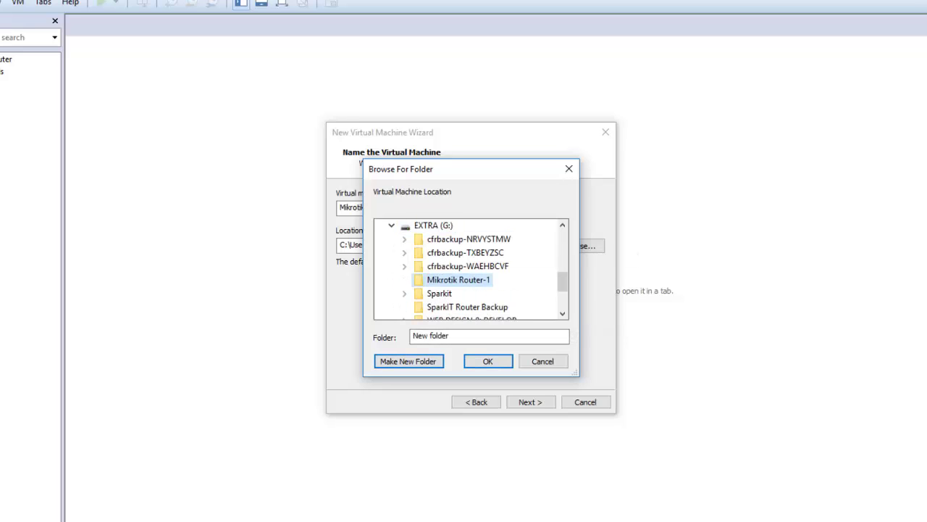
key("Return")
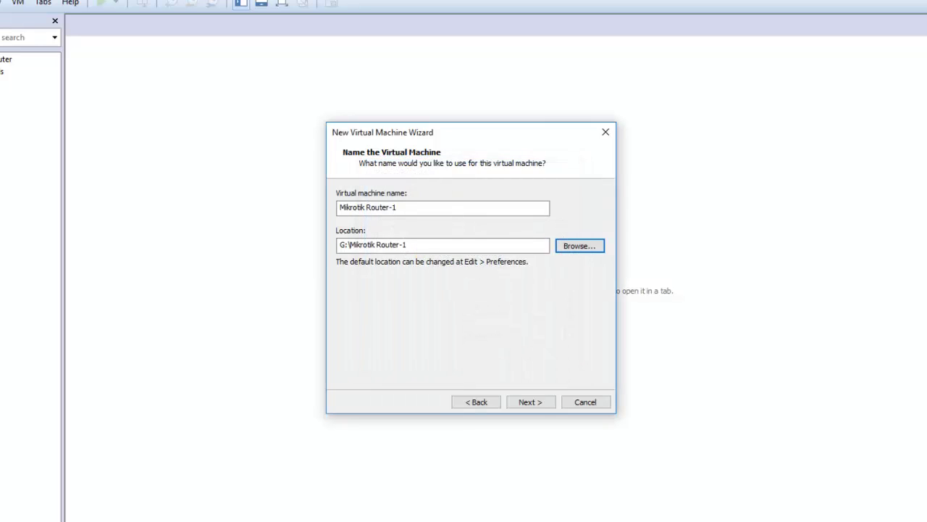
key("alt+n")
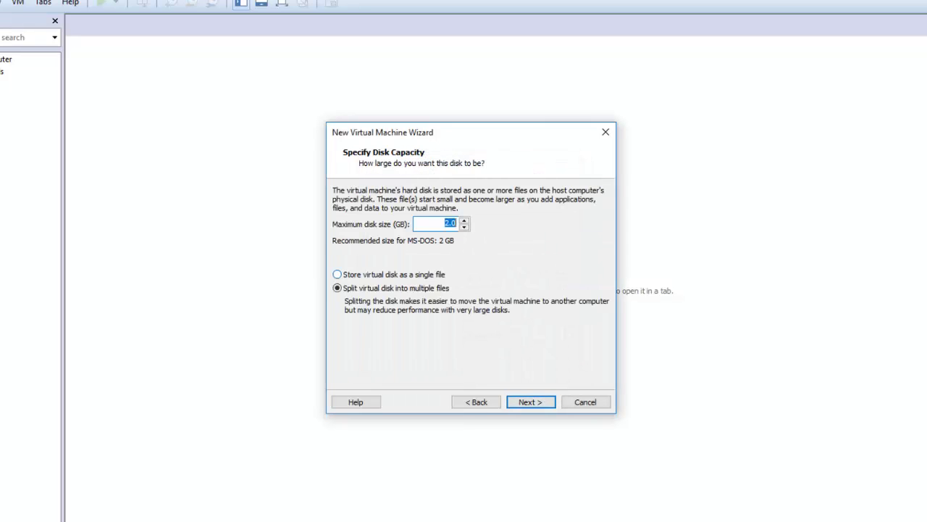
Set the virtual disk capacity to 8 GB
key("Home")
key("shift+Right")
type("8")
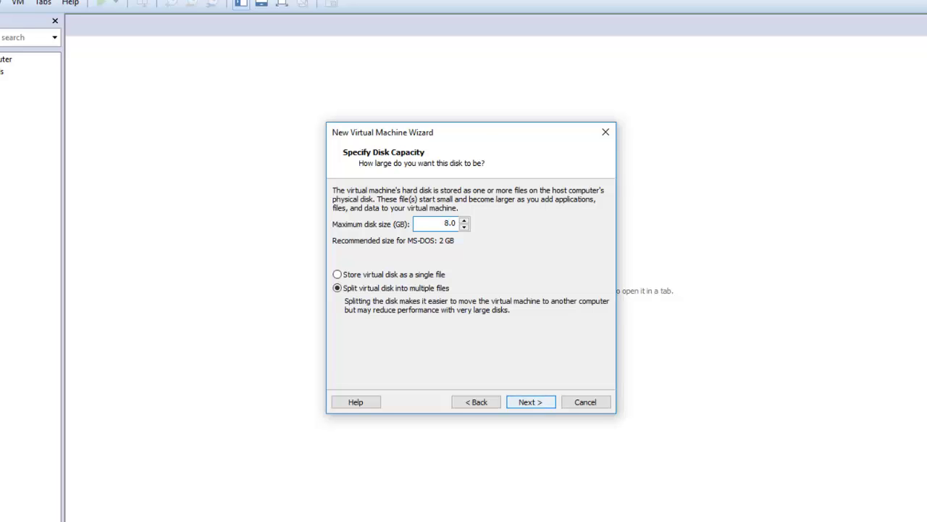
key("alt+n")
Add two more network adapters and raise the memory to 2048 MB in the hardware settings
key("alt+c")
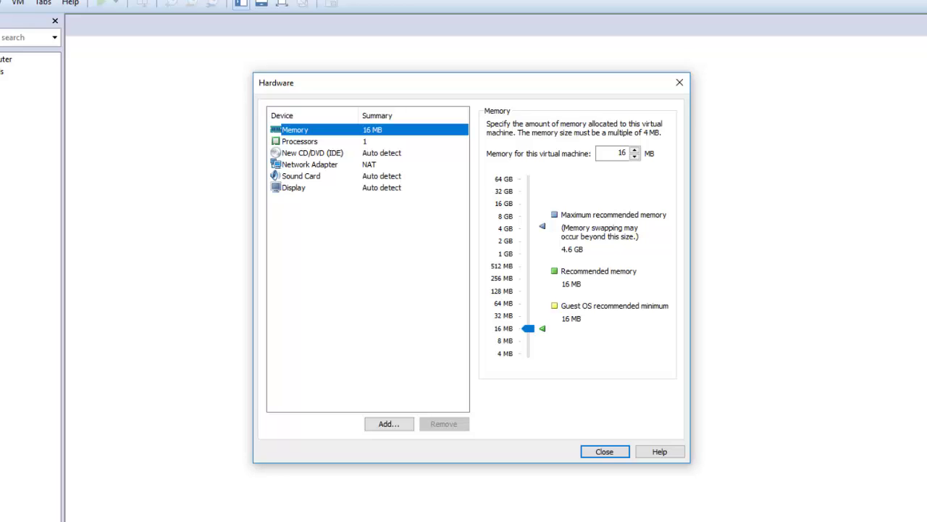
key("alt+a")
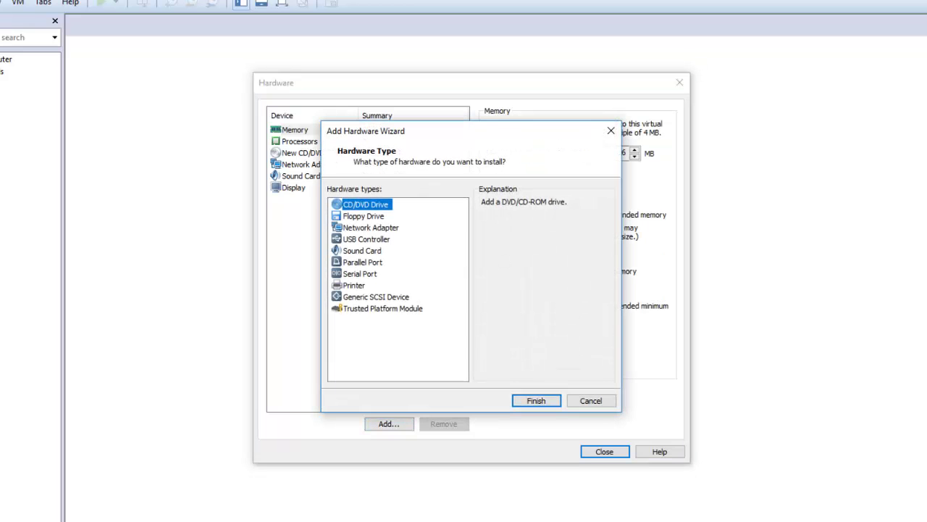
key("n")
key("Return")
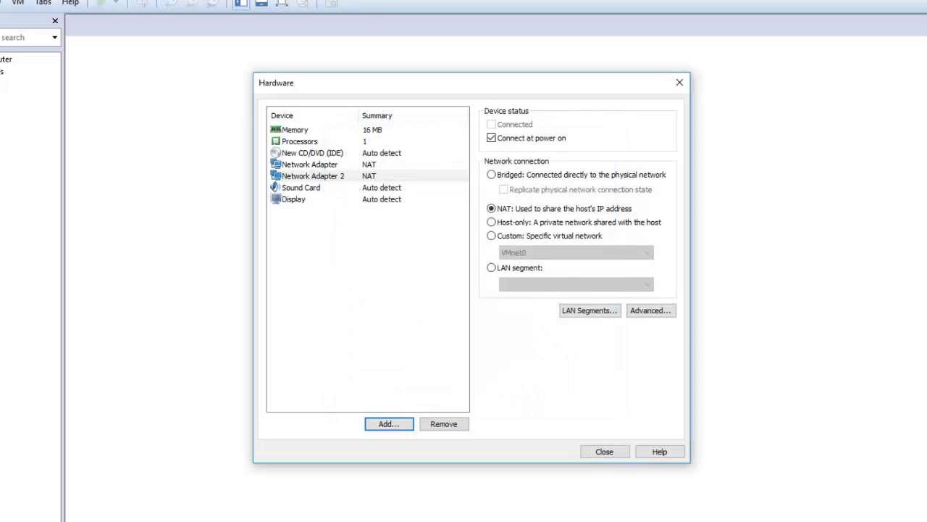
key("alt+a")
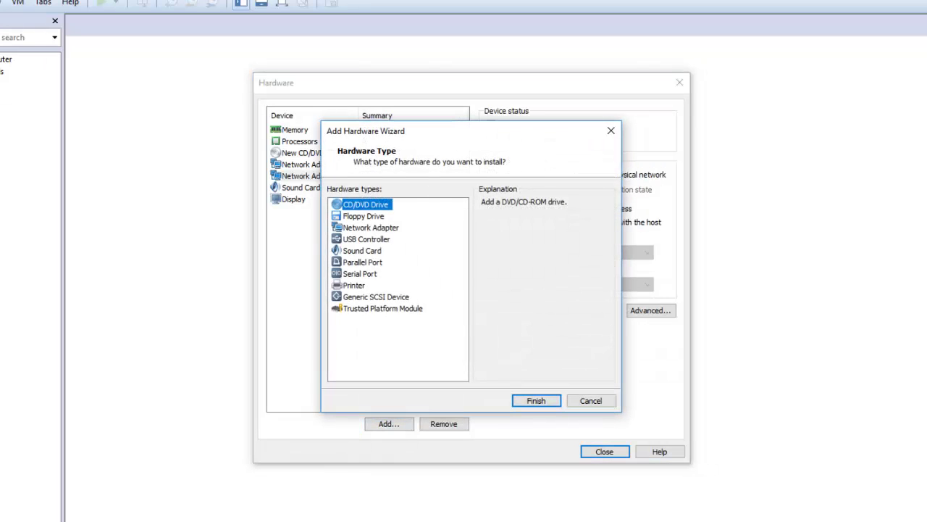
key("n")
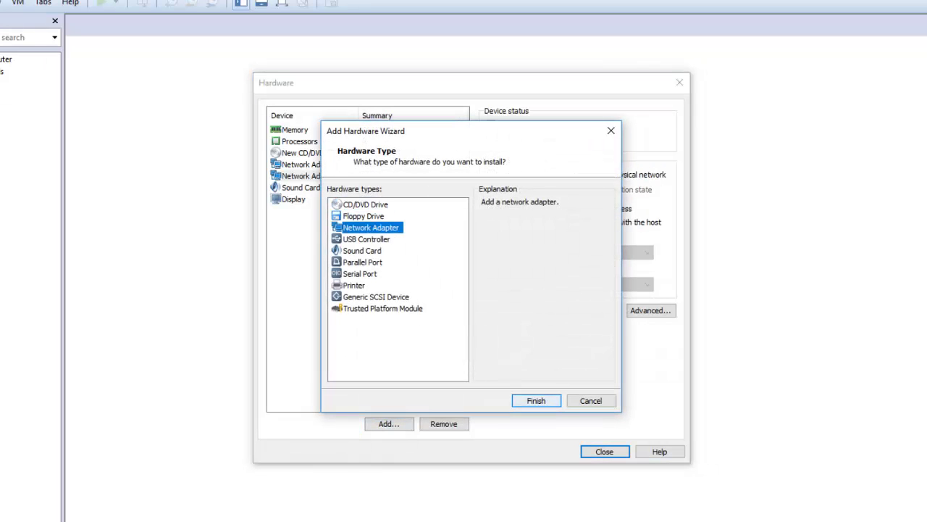
key("Return")
left_click(295, 129)
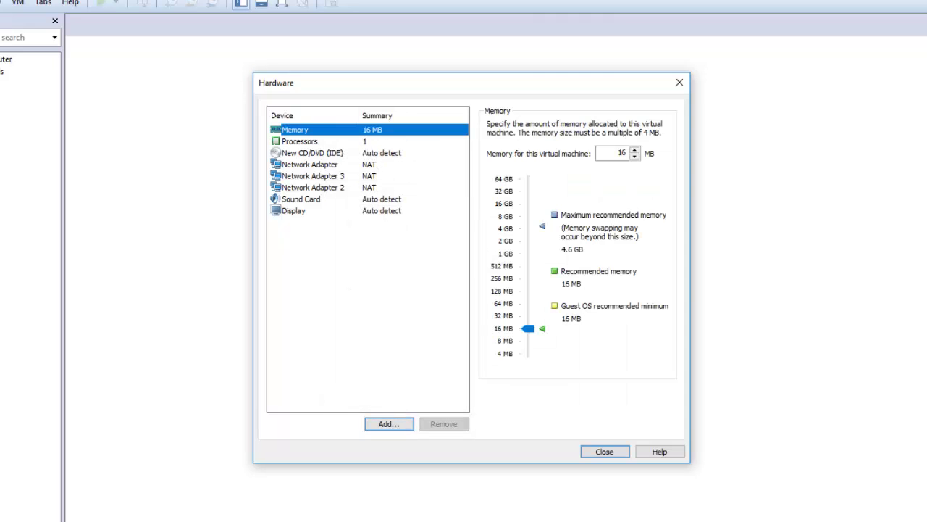
left_click_drag(528, 328, 528, 242)
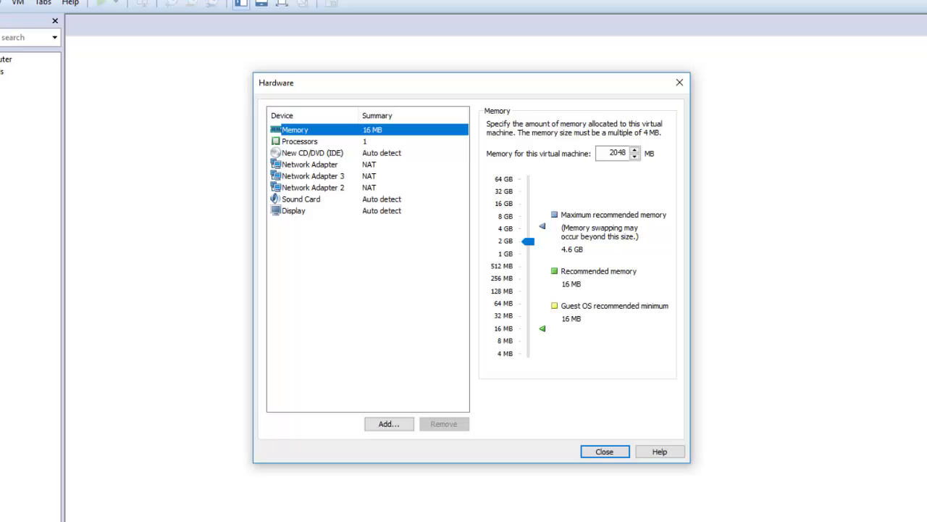
Finish the wizard, attach the mikrotik-6.43rc34 ISO to the CD/DVD drive, and power on
key("Return")
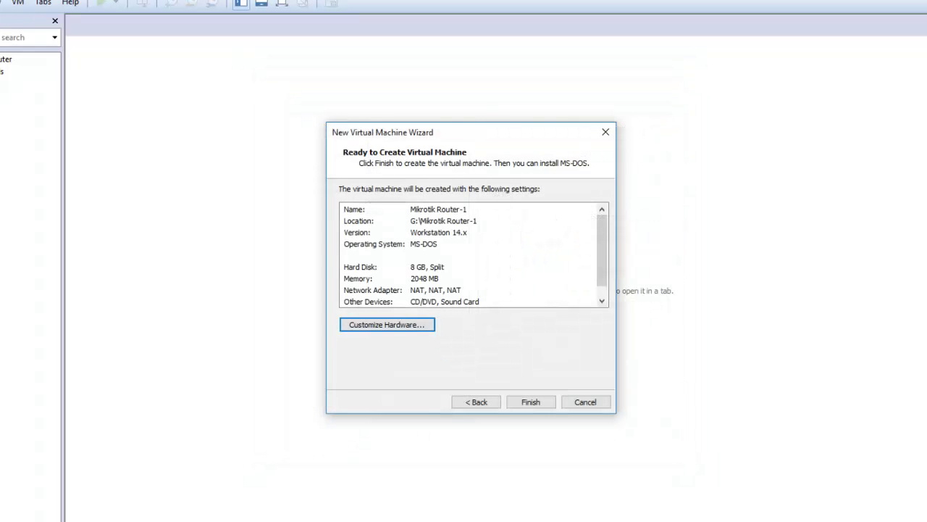
key("Return")
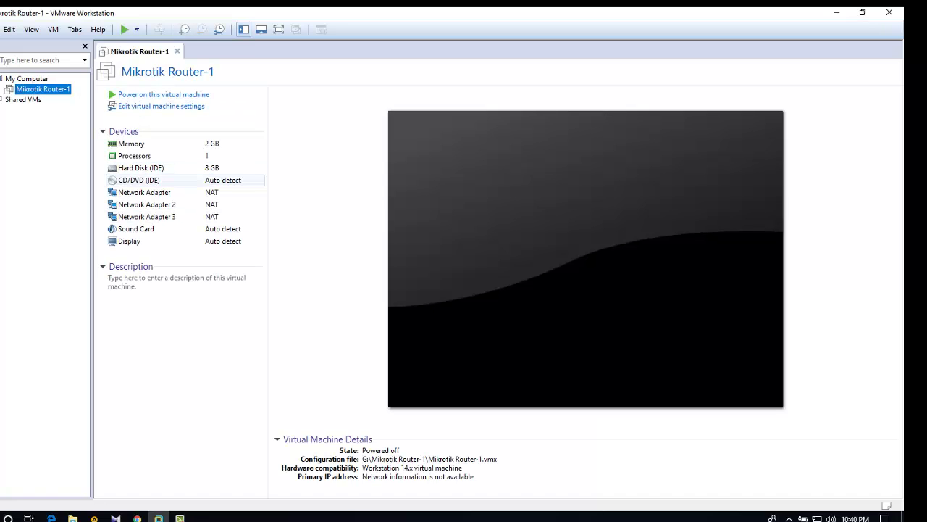
double_click(139, 179)
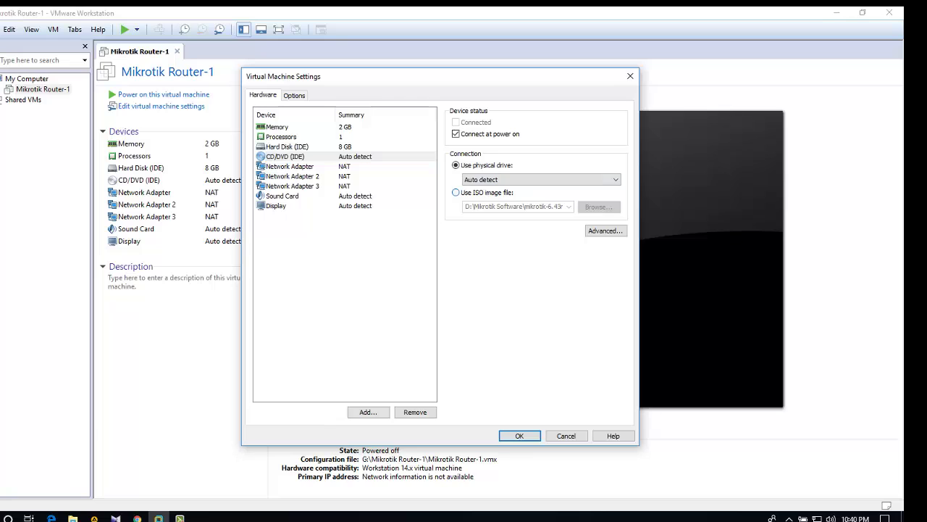
key("alt+m")
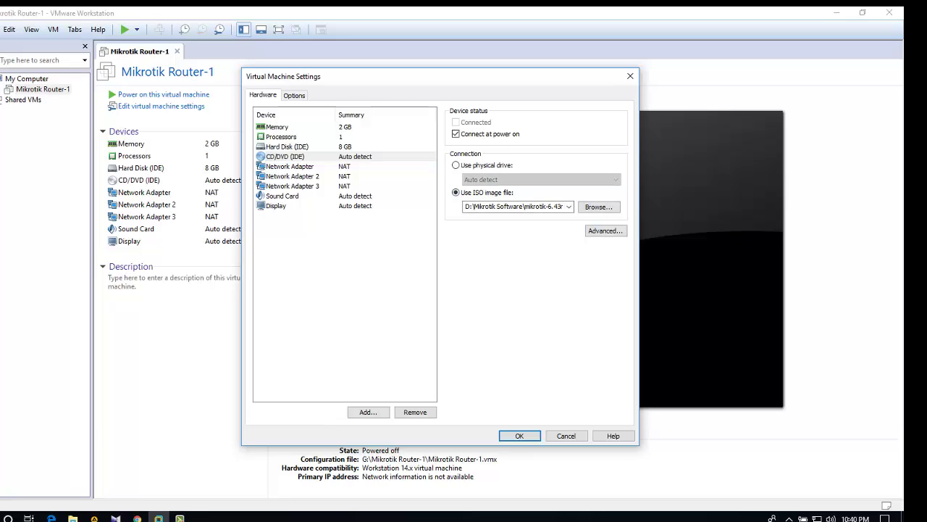
key("alt+b")
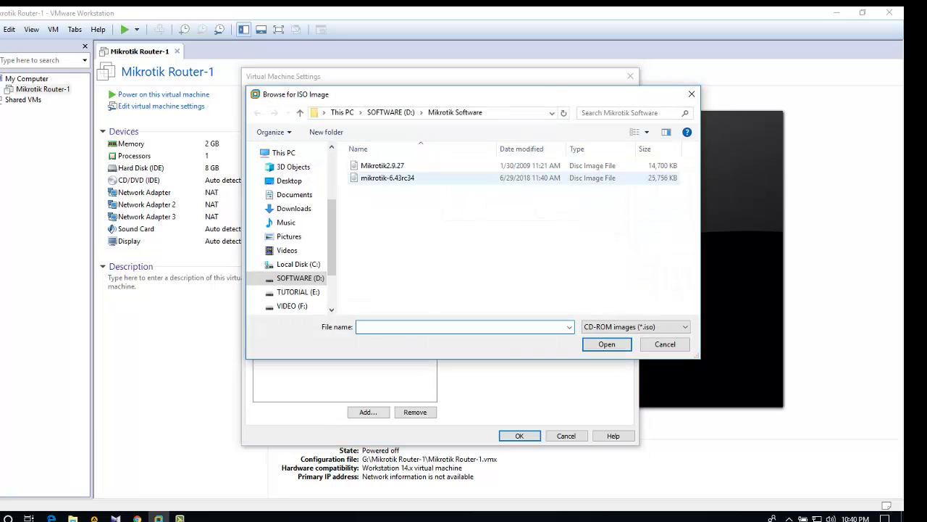
double_click(383, 178)
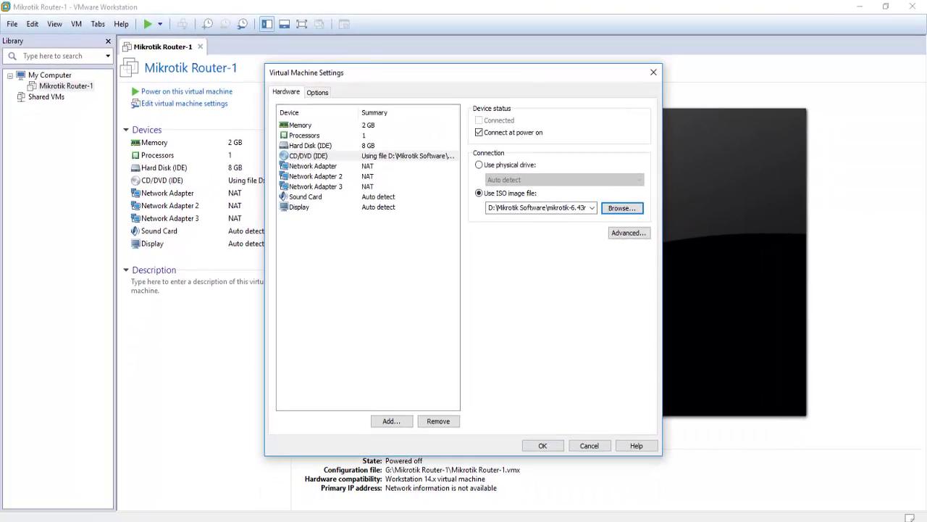
key("Return")
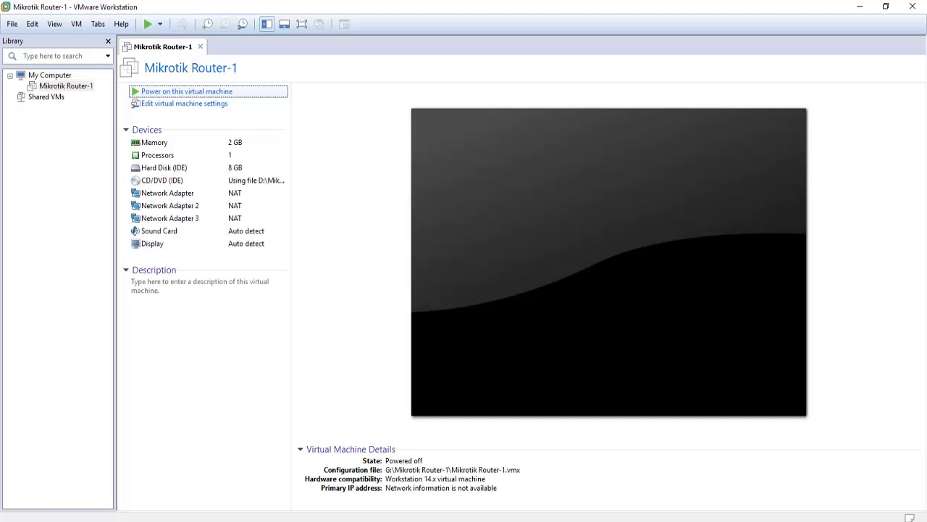
key("Return")
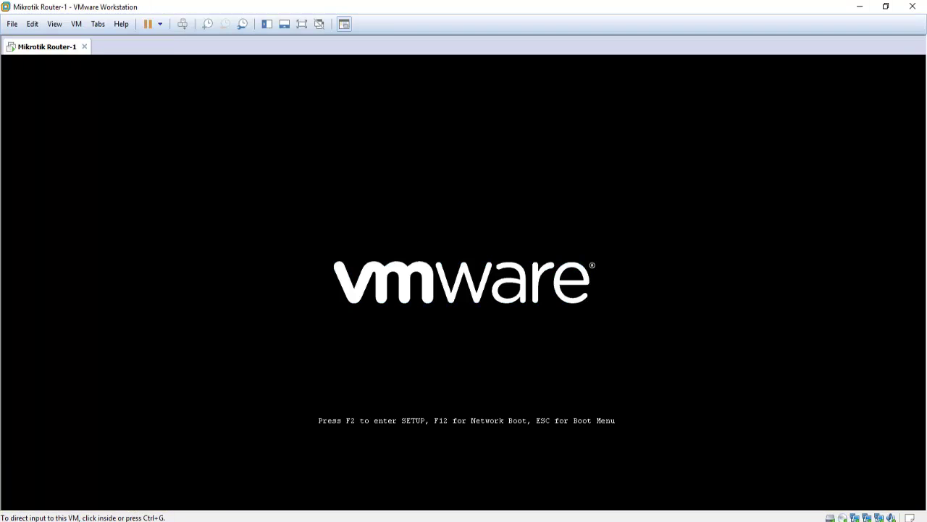
Capture input into the VM console so it boots to the MikroTik package selection menu
key("ctrl+g")
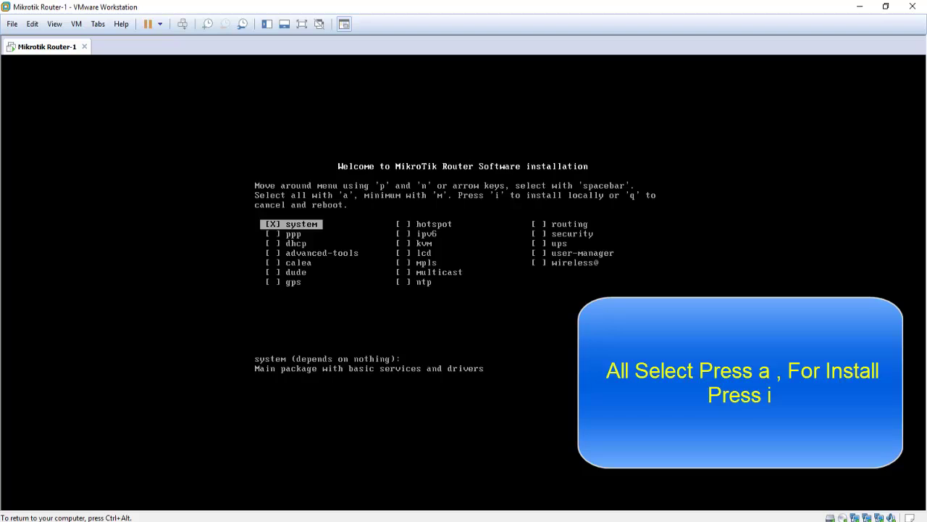
Select all RouterOS packages, install without keeping the old configuration, and reboot
key("a")
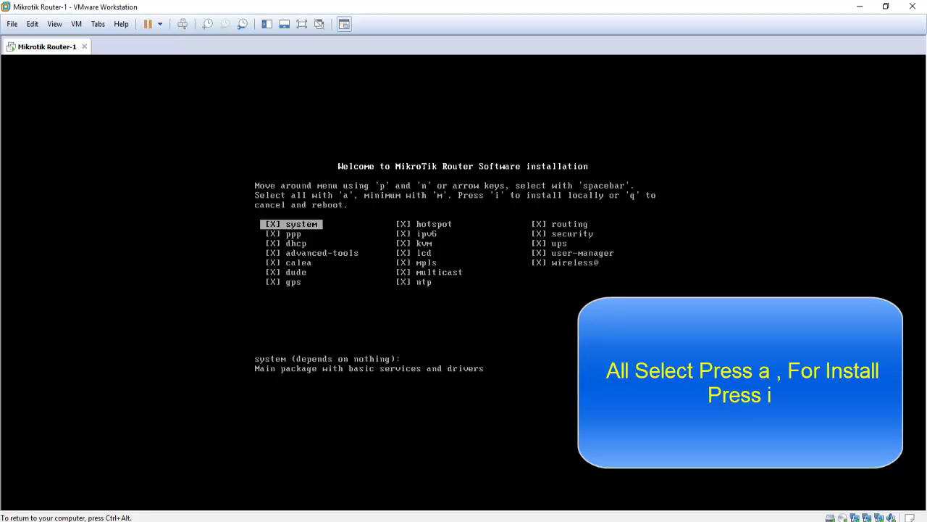
key("i")
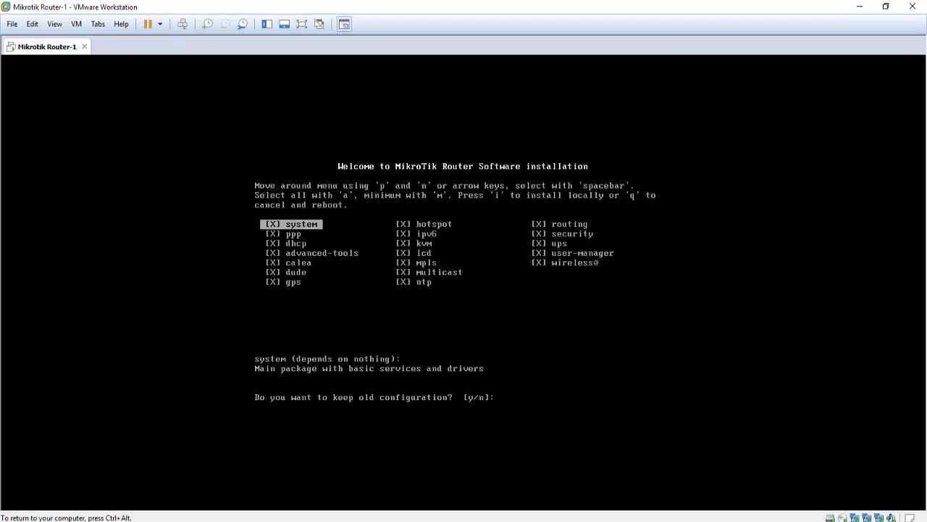
key("n")
key("y")
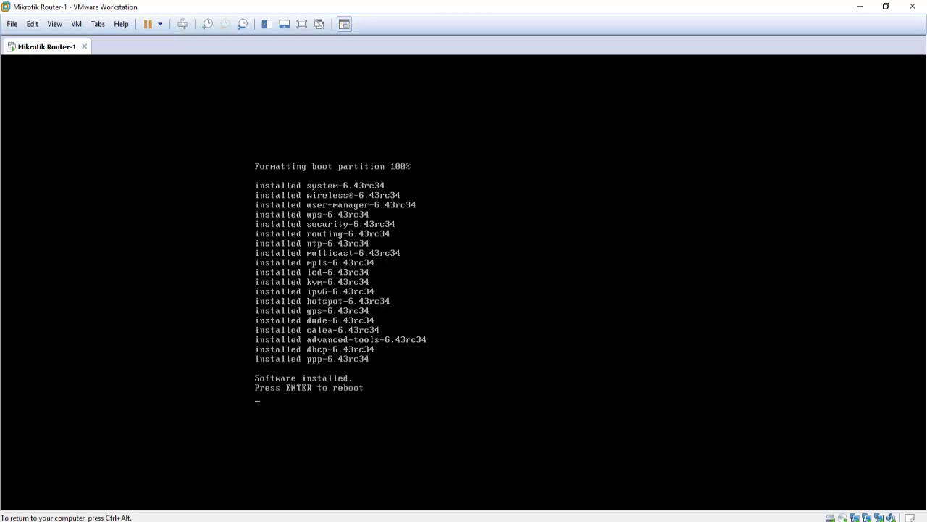
key("Return")
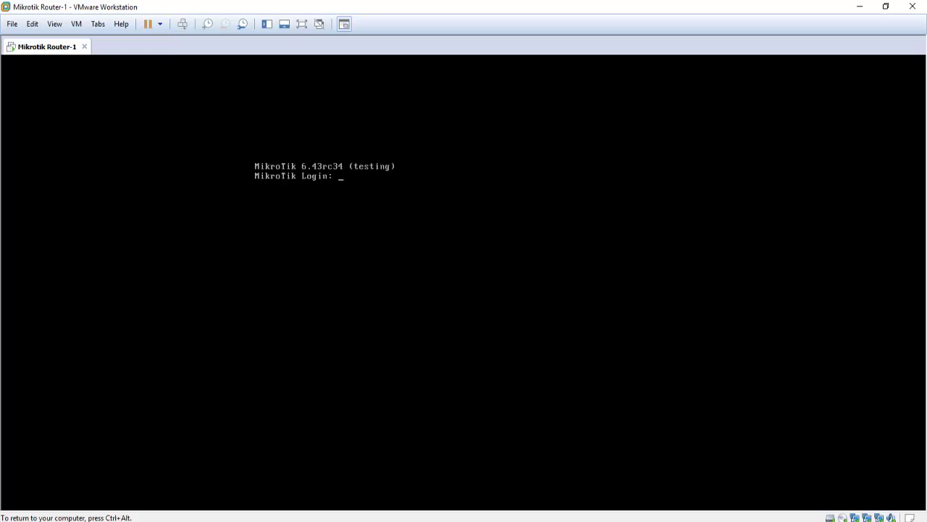
Log in as admin with an empty password and get past the license prompt
type("admin")
key("Return")
key("Return")
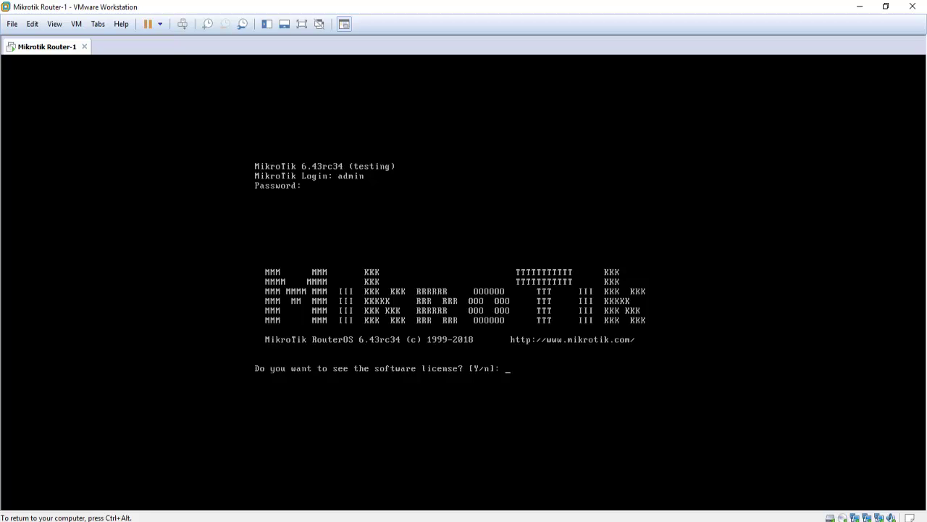
type("y")
key("Return")
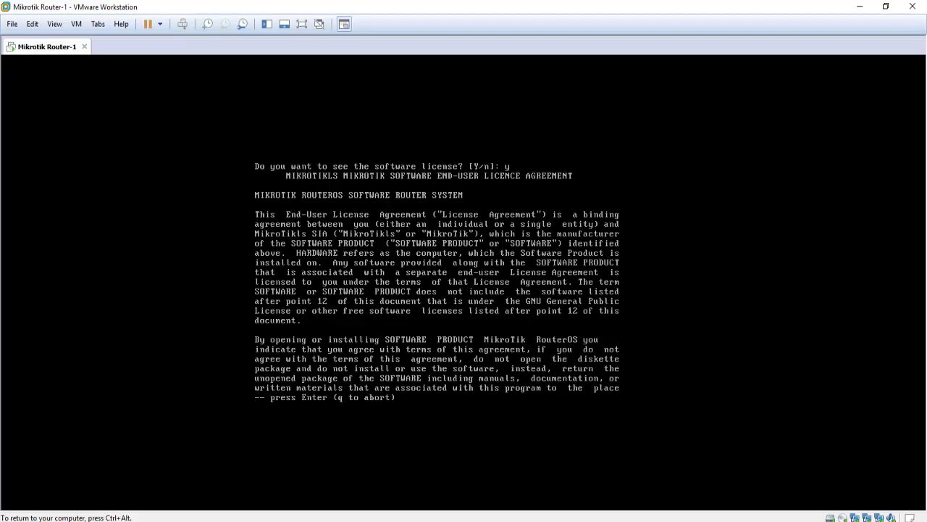
key("q")
key("Return")
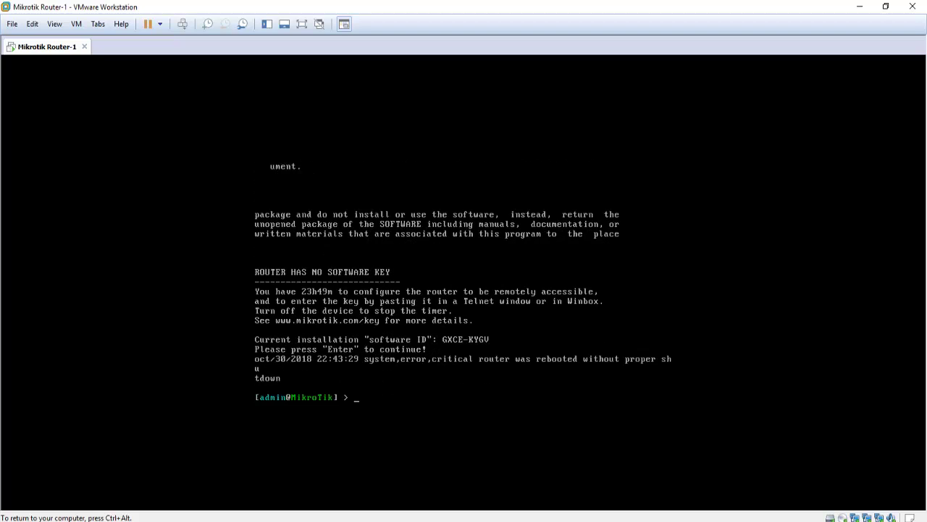
Run 'interface print' to list ether1–ether3, then minimize the VMware window
type("interface pr")
key("Return")
key("Return")
key("Return")
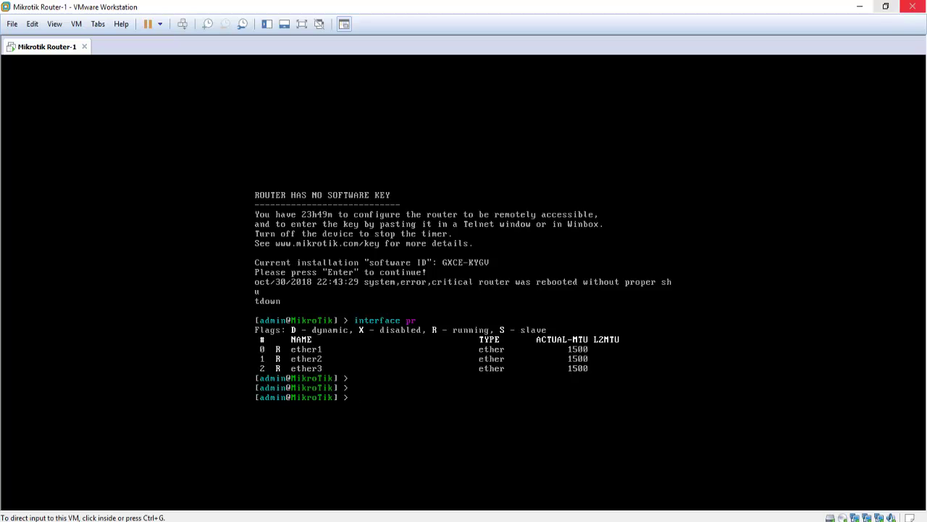
left_click(859, 7)
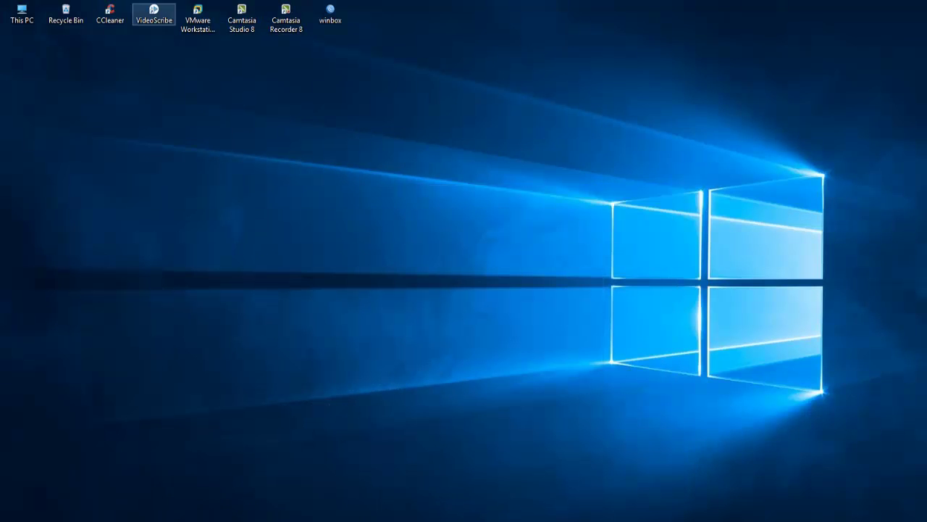
Launch WinBox, connect to the router, and dismiss the no-software-key welcome notice
left_click(330, 16)
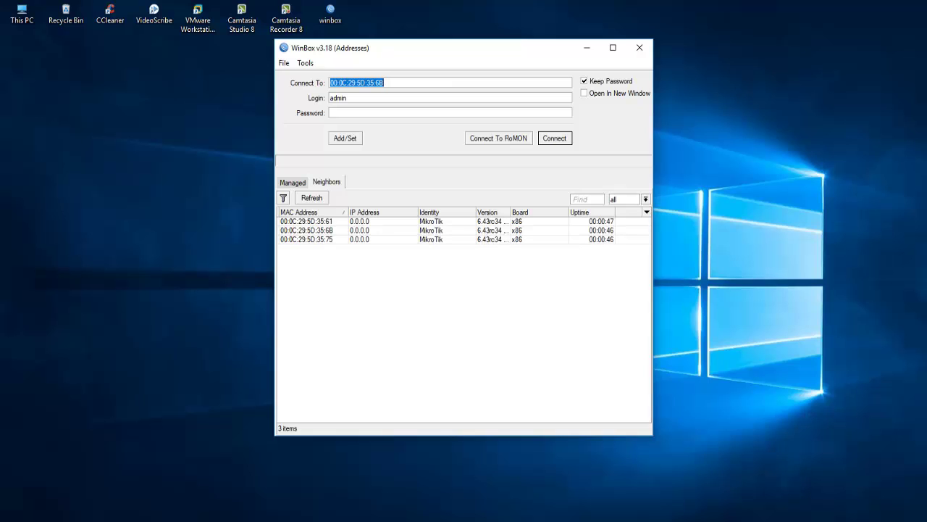
key("Return")
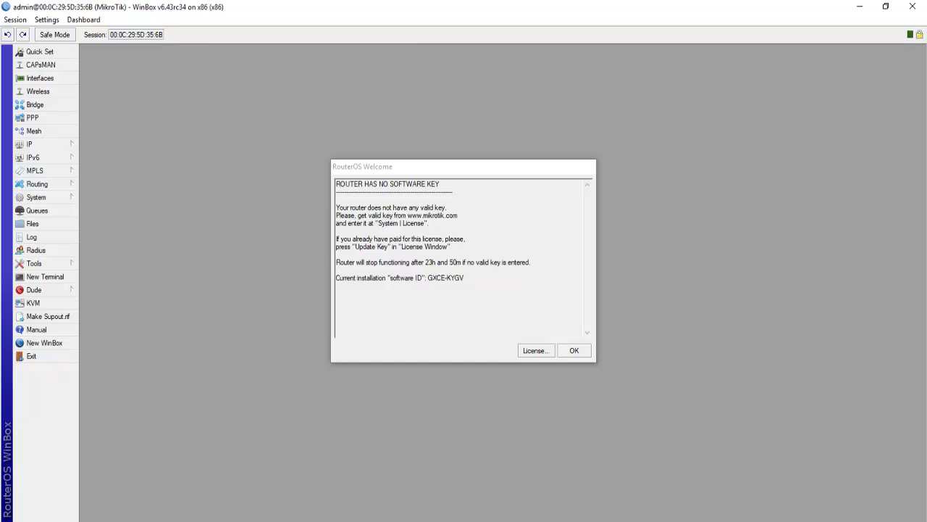
key("Return")
left_click(29, 144)
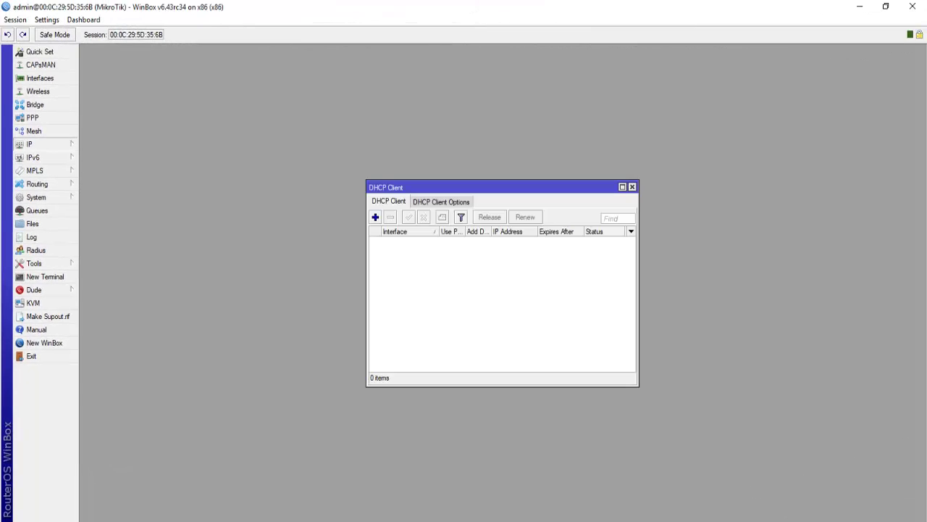
Add a DHCP client on ether1, confirm it is bound, and close the DHCP Client list
left_click(375, 217)
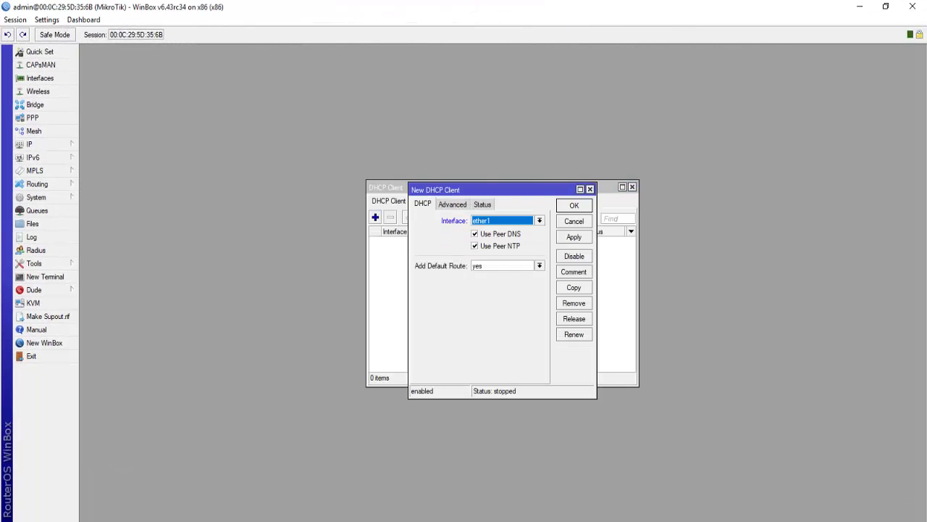
left_click(574, 237)
key("Return")
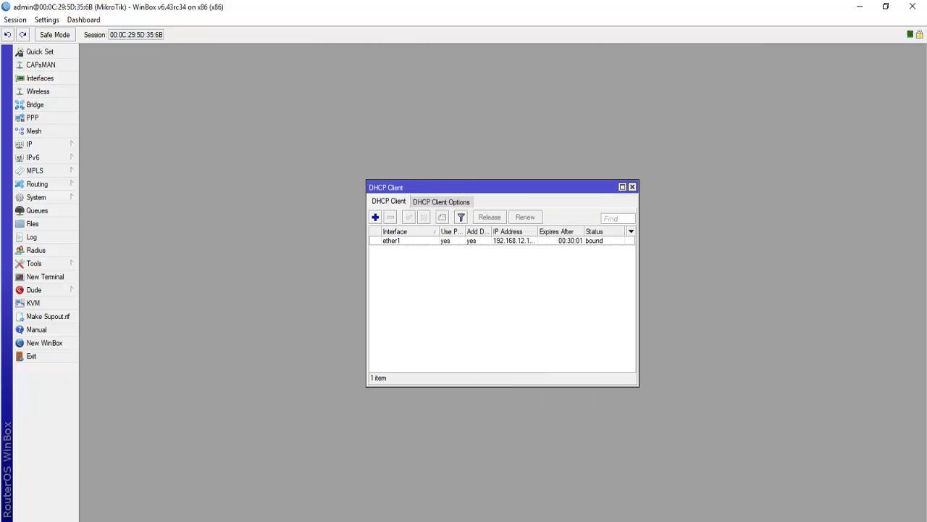
left_click(391, 240)
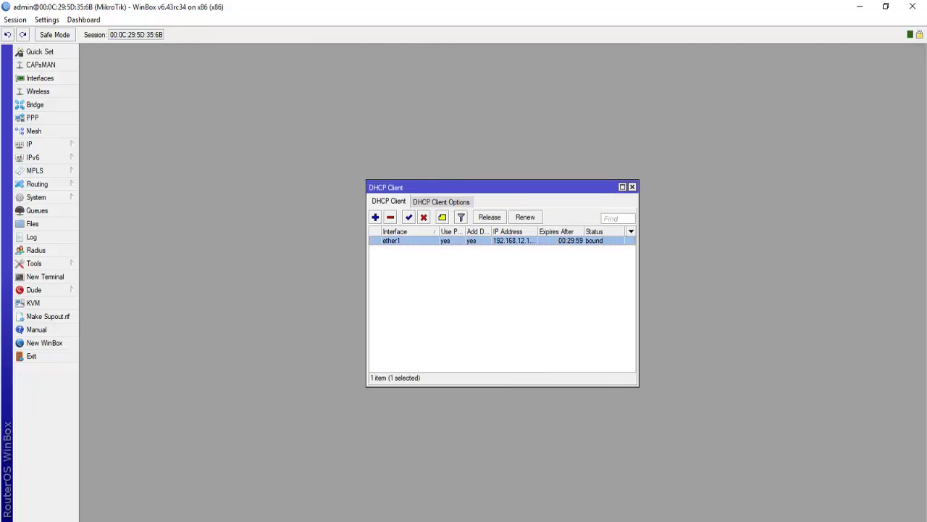
left_click(622, 187)
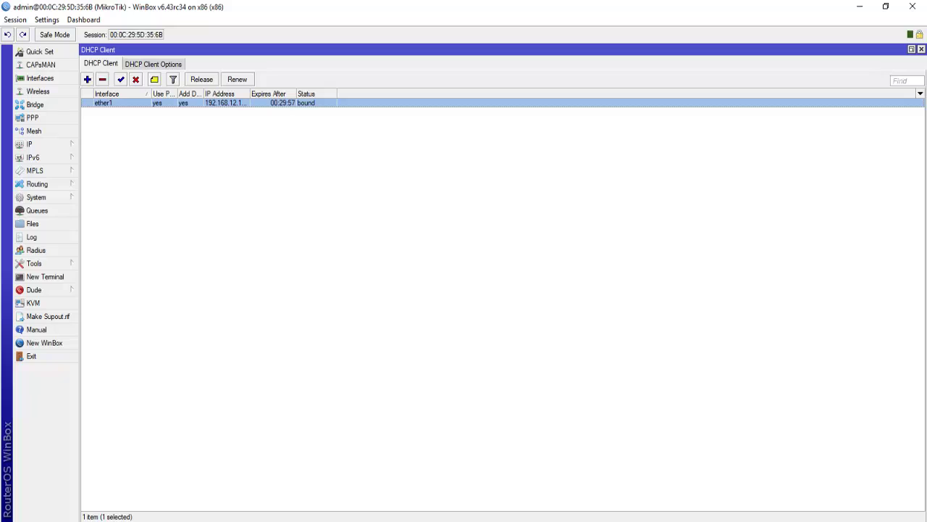
left_click(921, 49)
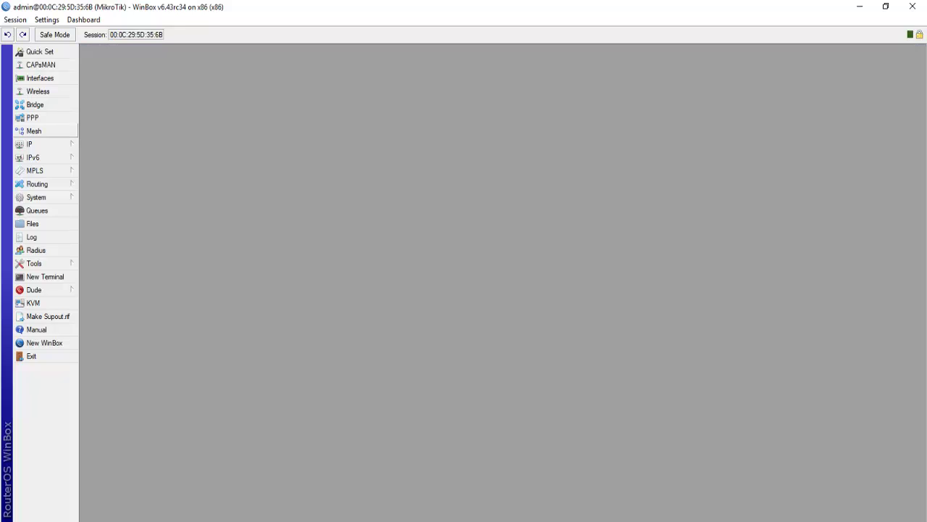
Review the default route via 192.168.12.2 and the connected 192.168.12.0/24 route
left_click(29, 144)
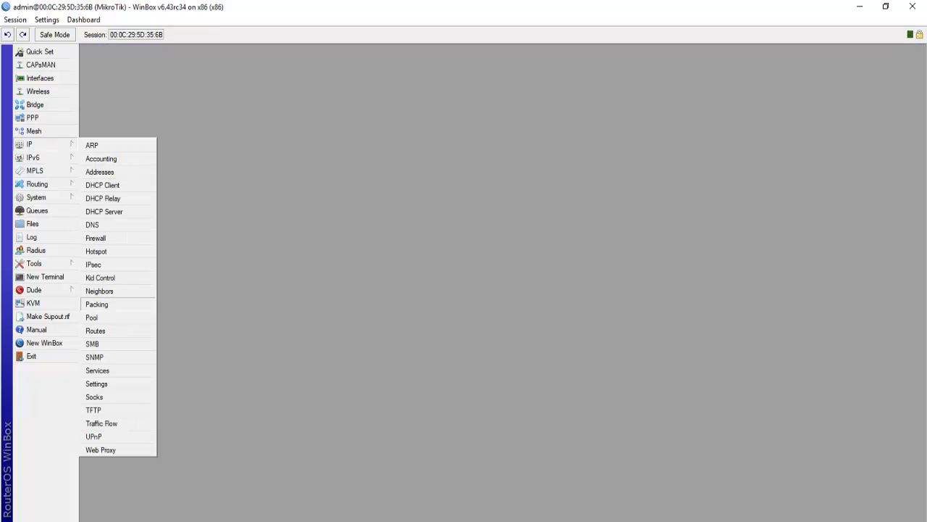
left_click(95, 330)
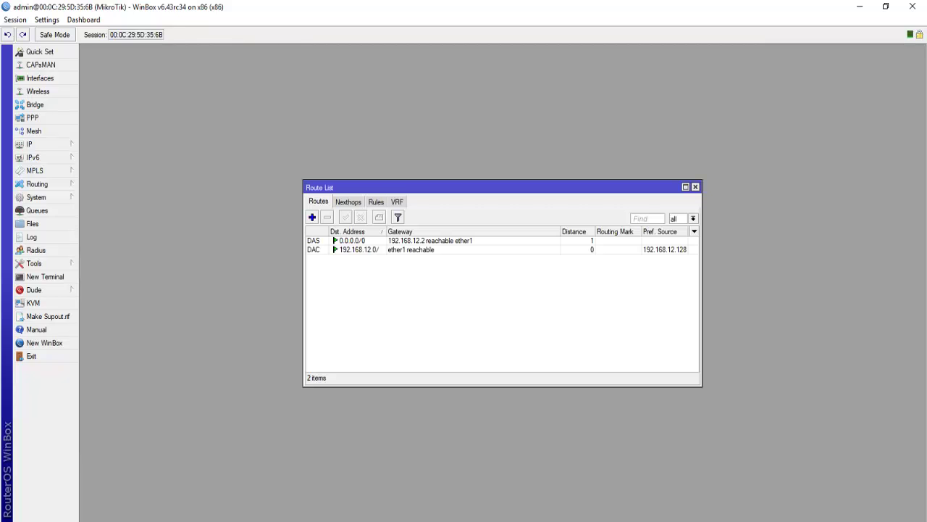
left_click(406, 239)
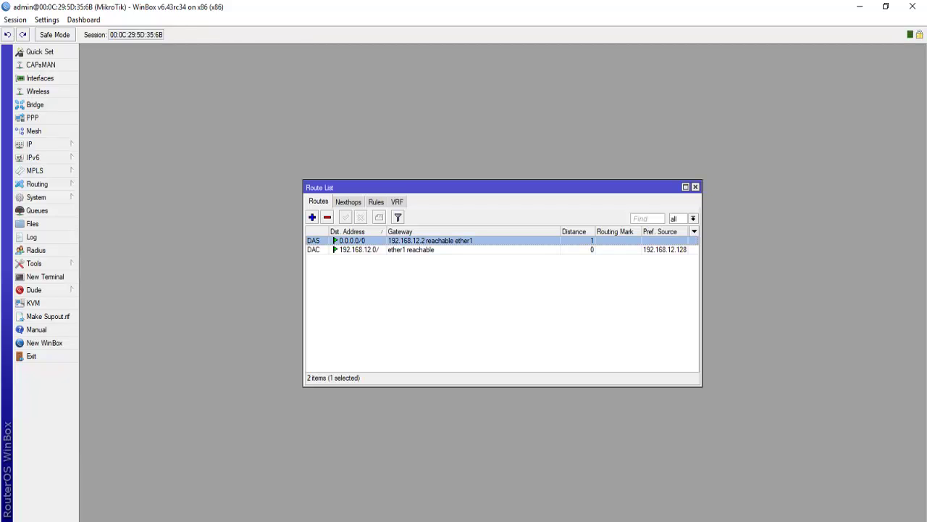
left_click(406, 249)
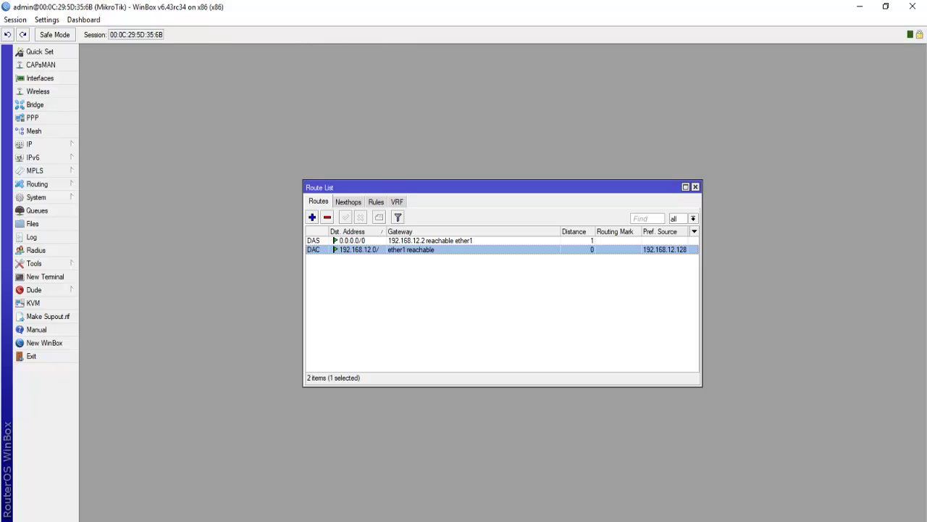
left_click(695, 187)
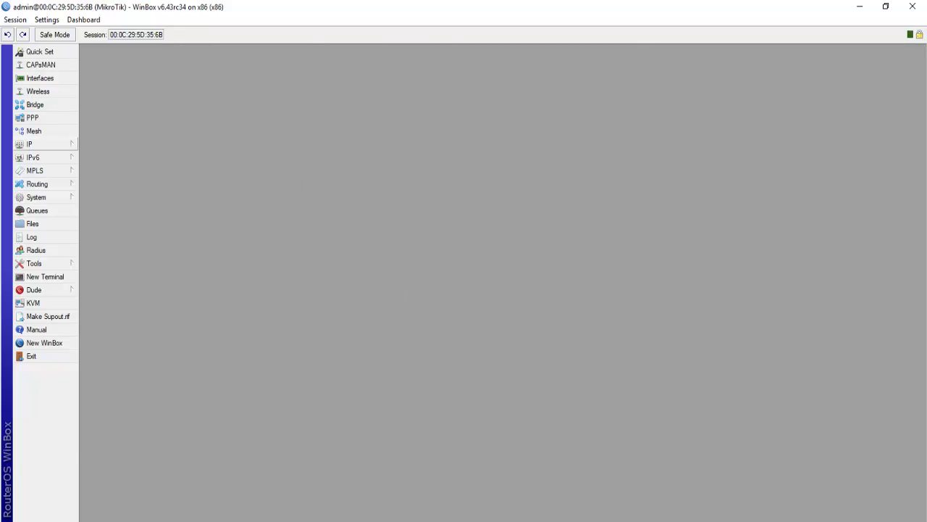
Set the router's DNS server to 8.8.8.8 and apply the DNS settings
left_click(29, 144)
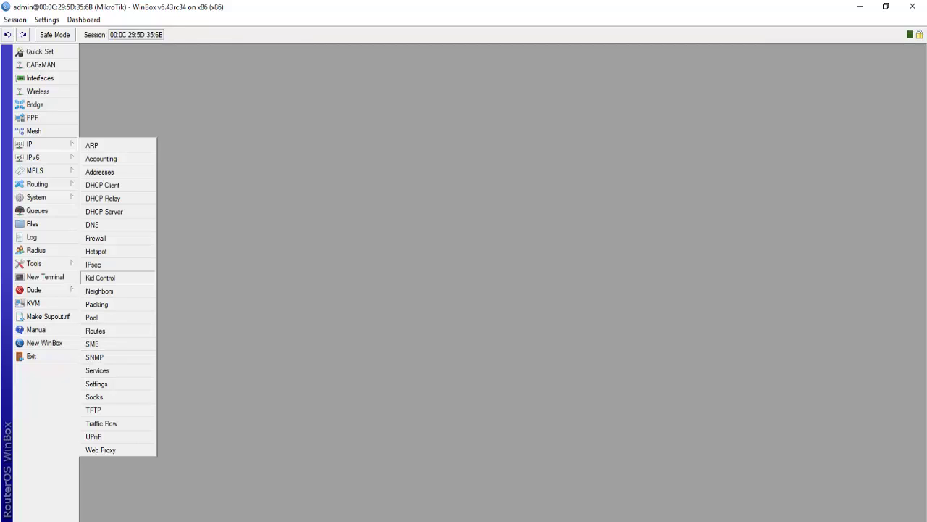
left_click(95, 224)
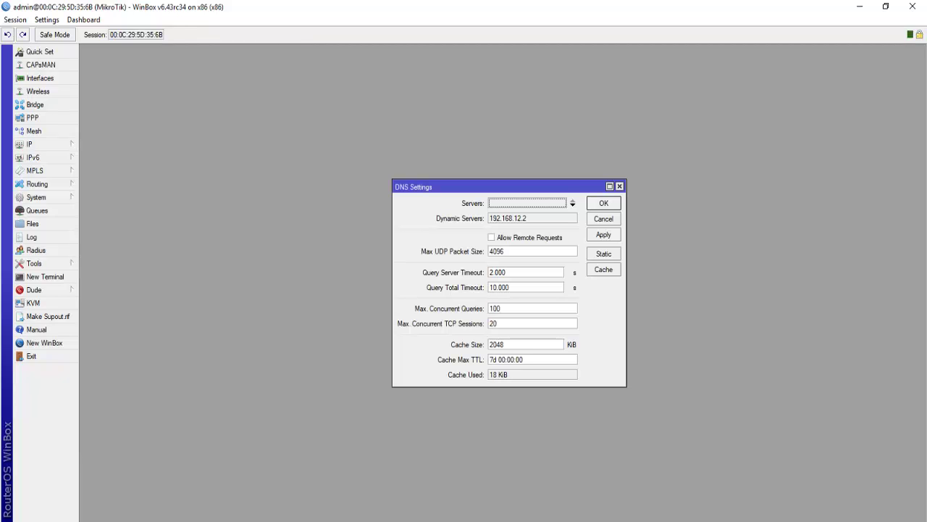
left_click(572, 203)
type("8.8.8.8")
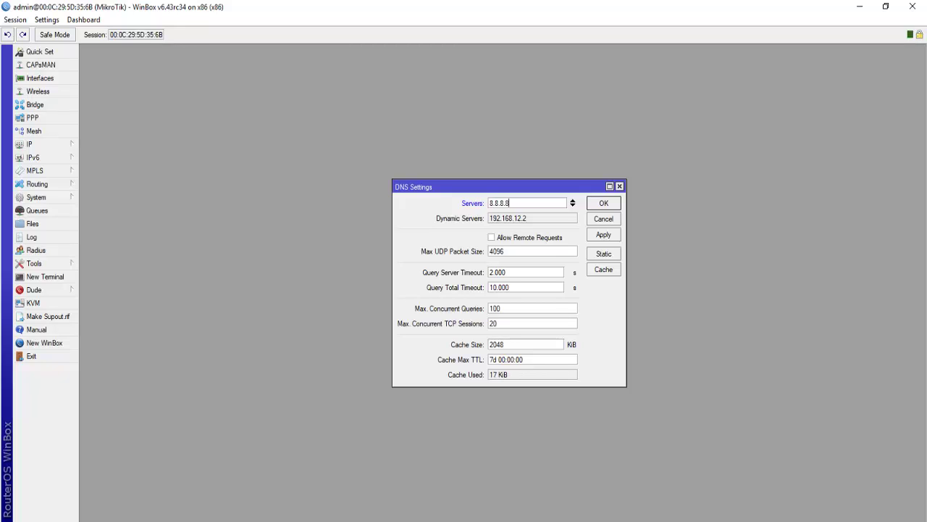
left_click(603, 234)
left_click(604, 203)
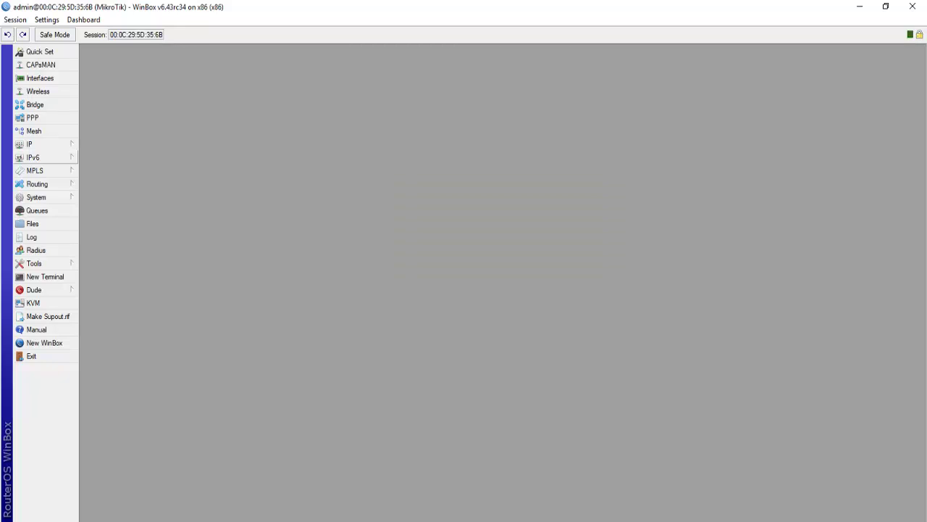
Rename interface ether1 to WAN-1 in the Interface List
left_click(40, 77)
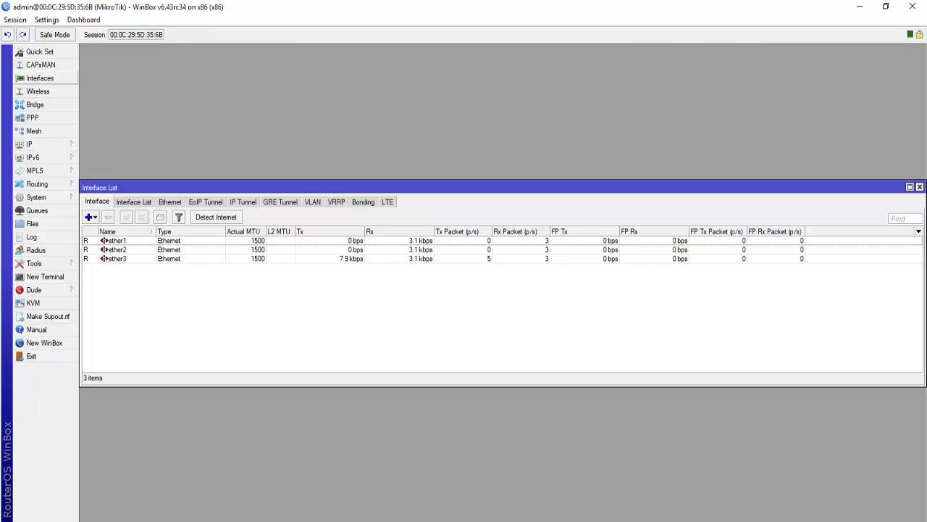
double_click(116, 240)
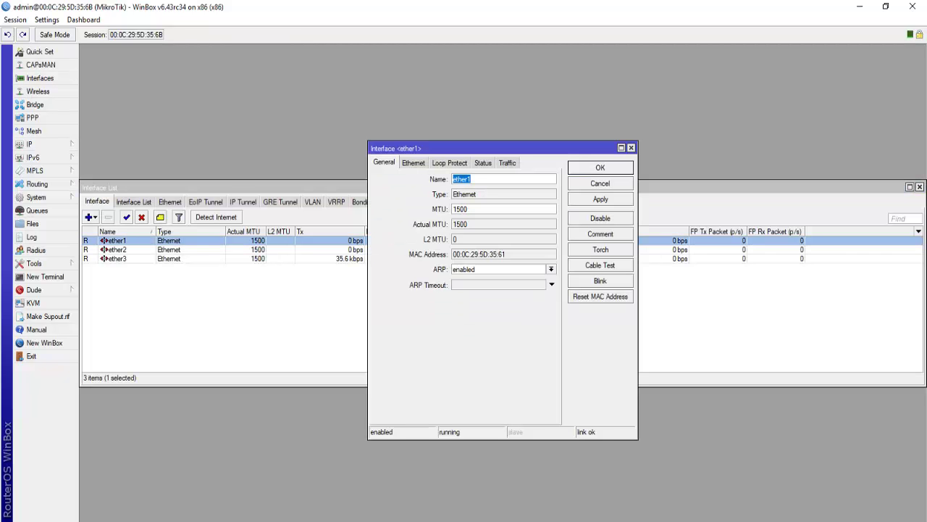
type("WAN-1")
left_click(601, 200)
left_click(600, 168)
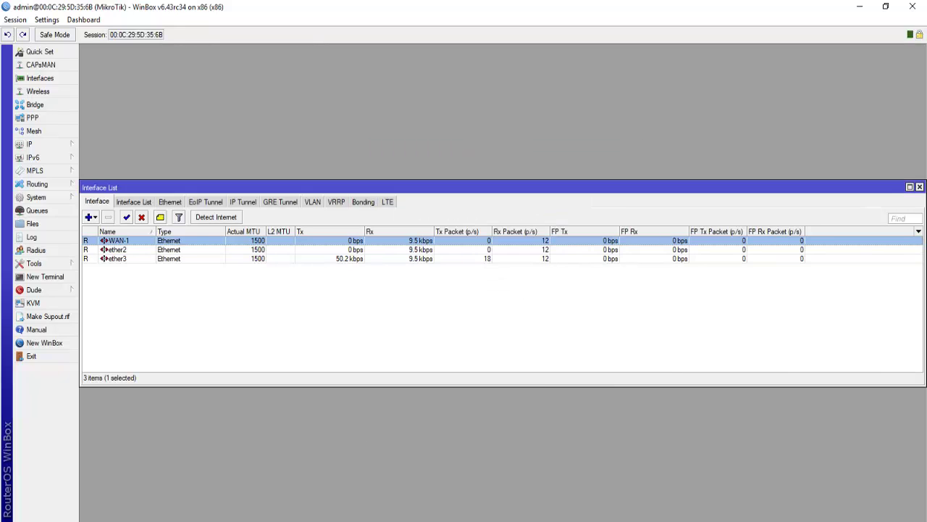
Rename interface ether2 to WAN-2
double_click(116, 249)
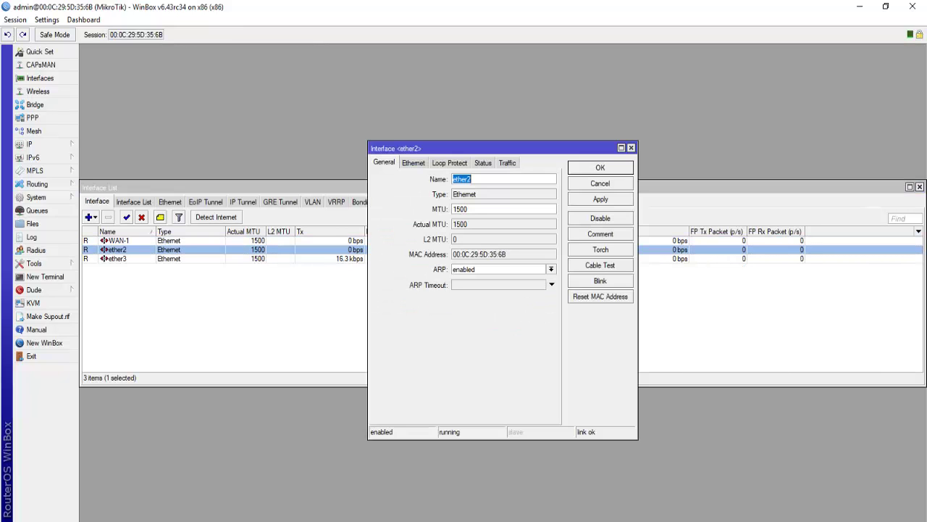
type("WAN-2")
left_click(600, 198)
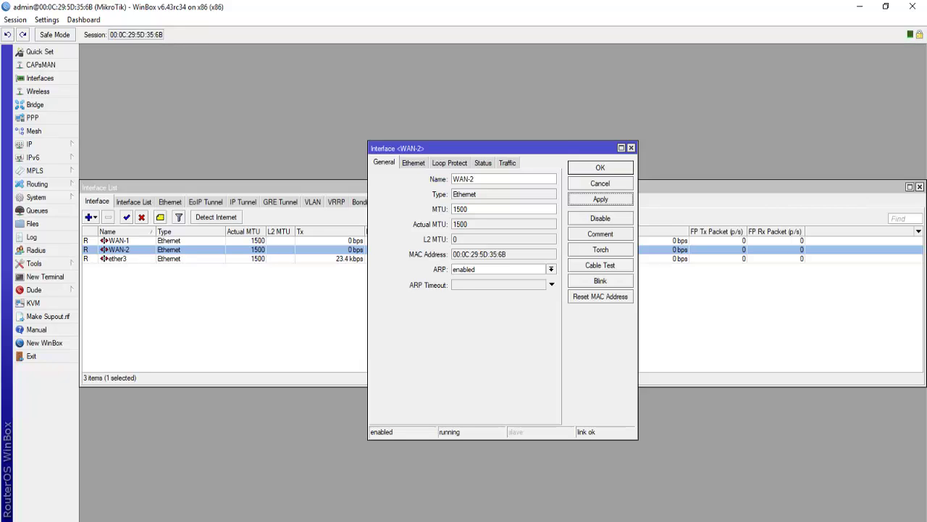
left_click(600, 167)
Rename interface ether3 to LAN_1 and close the Interface List
double_click(116, 259)
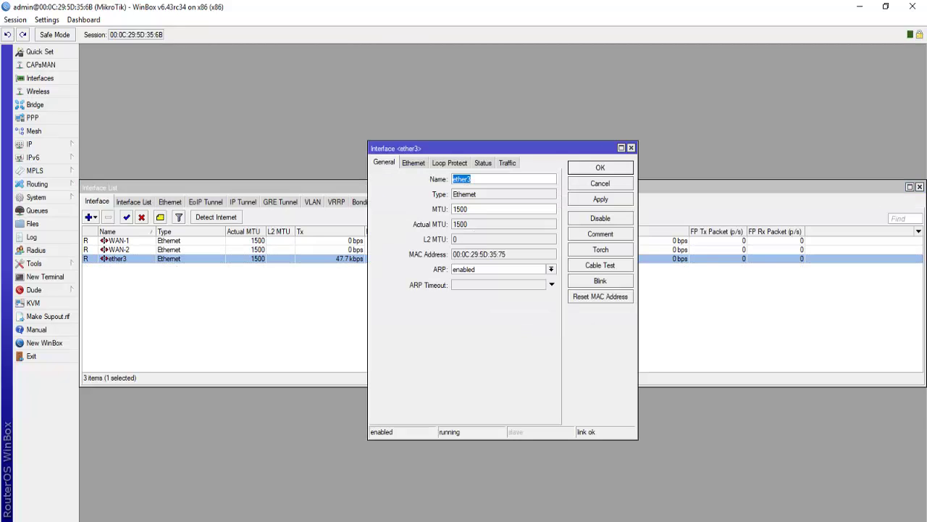
type("LAN_1")
left_click(600, 198)
key("Return")
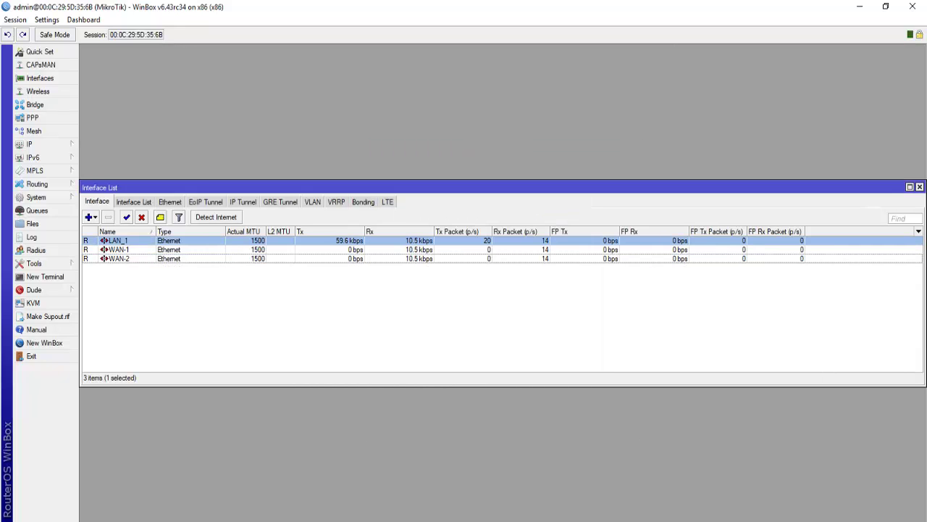
left_click(920, 187)
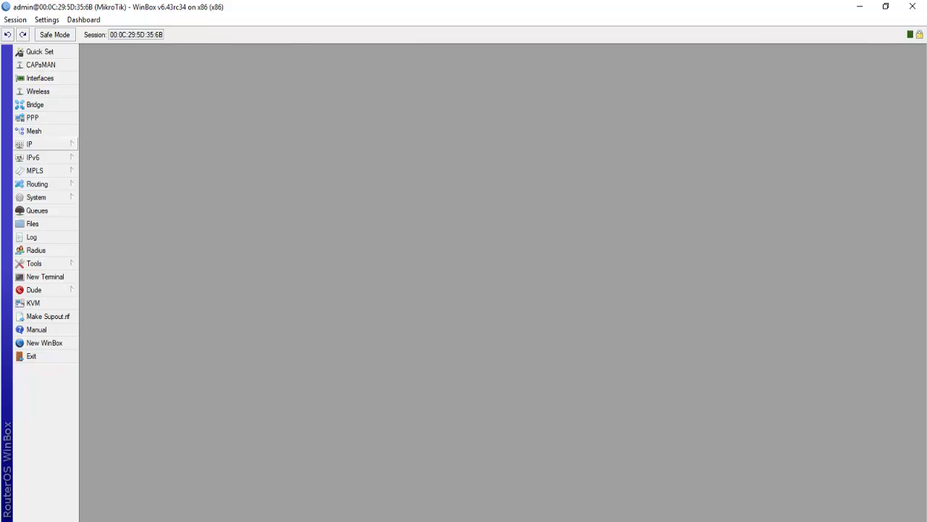
Open IP > Firewall on the empty NAT tab, starting and cancelling a new NAT rule
left_click(29, 144)
left_click(96, 238)
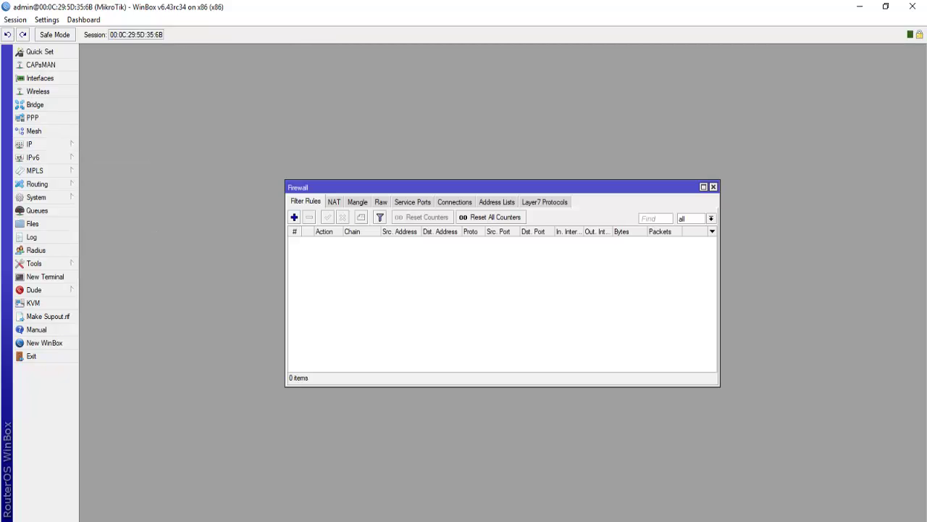
left_click(334, 202)
left_click(294, 218)
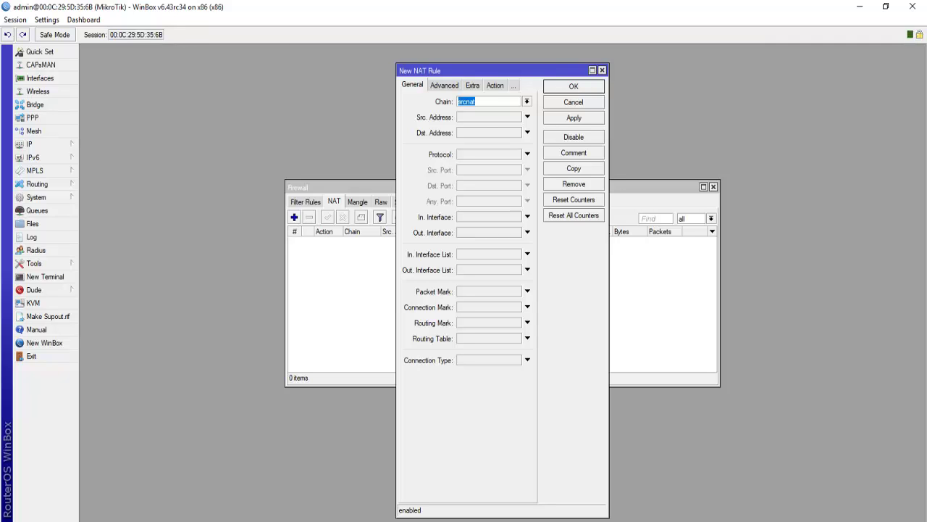
left_click(489, 116)
left_click(573, 101)
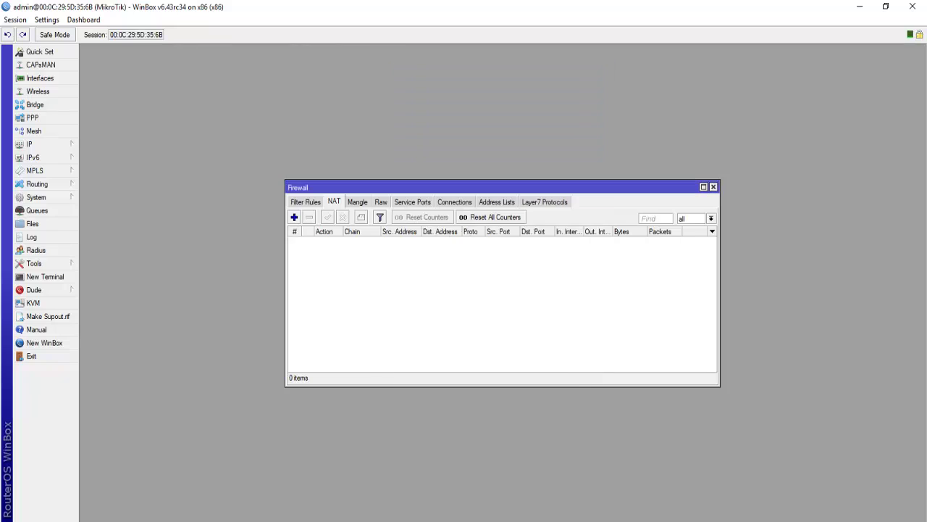
left_click(29, 144)
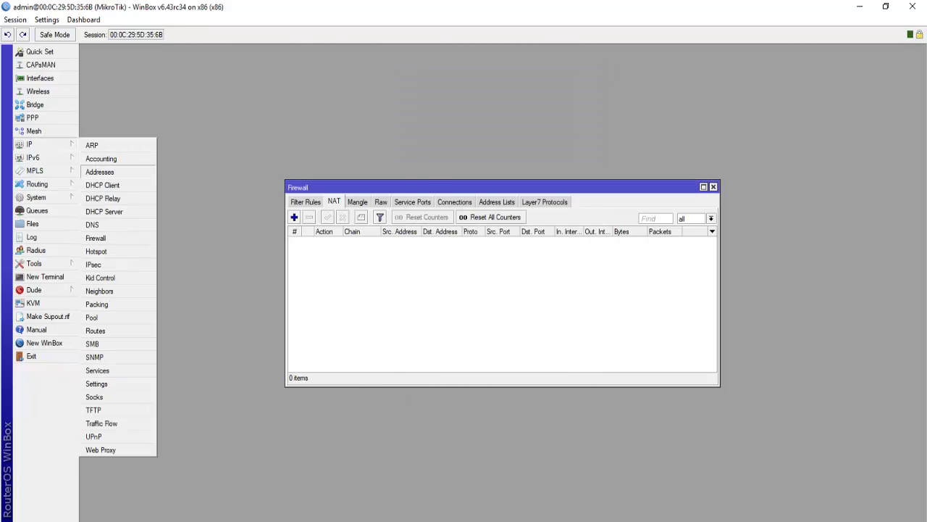
Add the IP address 171.10.10.1/30 on interface LAN_1
left_click(99, 172)
left_click(416, 209)
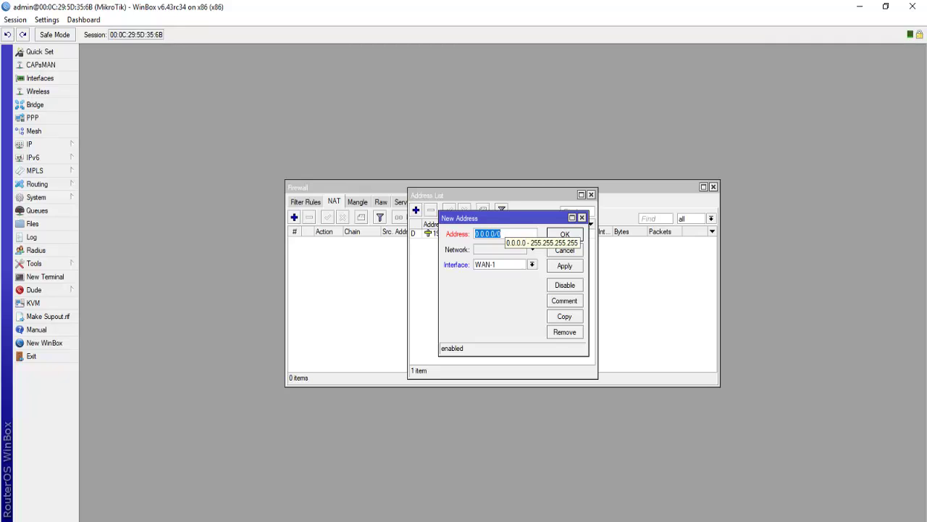
type("171.")
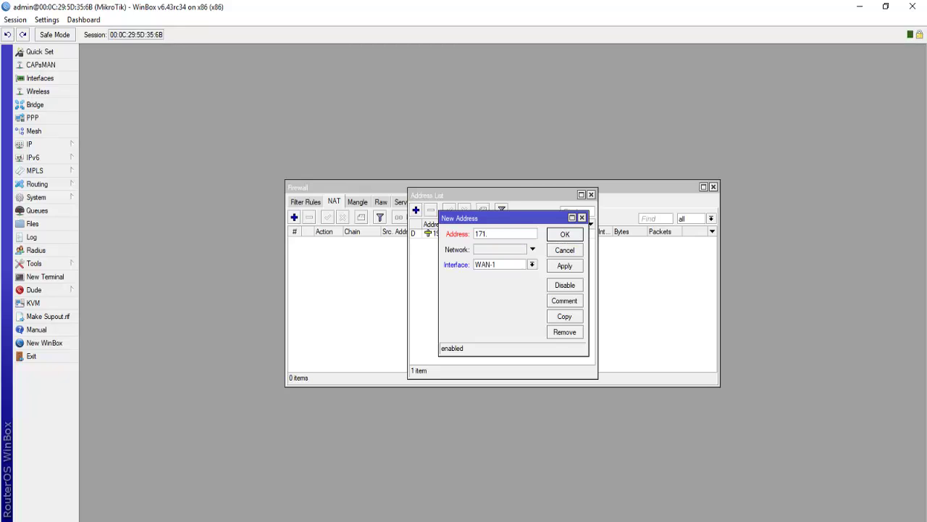
type("10.10.1/30")
left_click(532, 264)
left_click(484, 273)
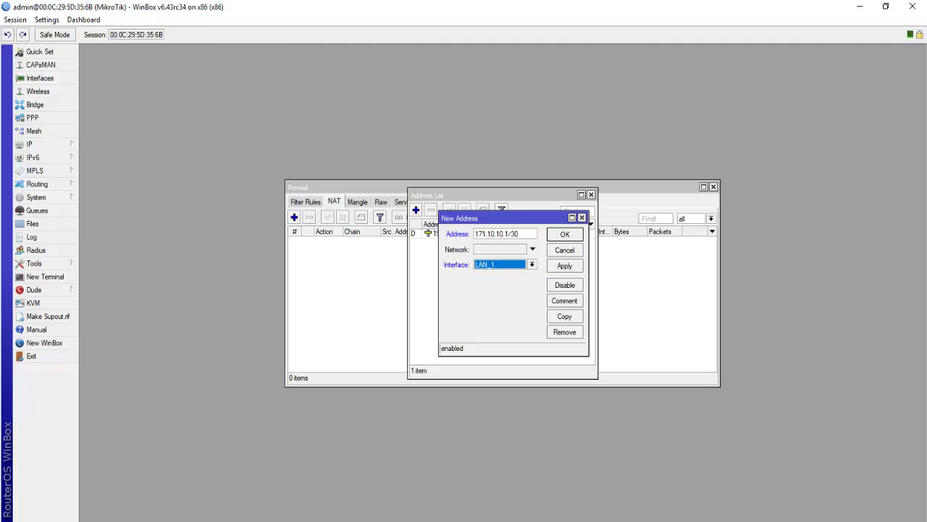
left_click(565, 266)
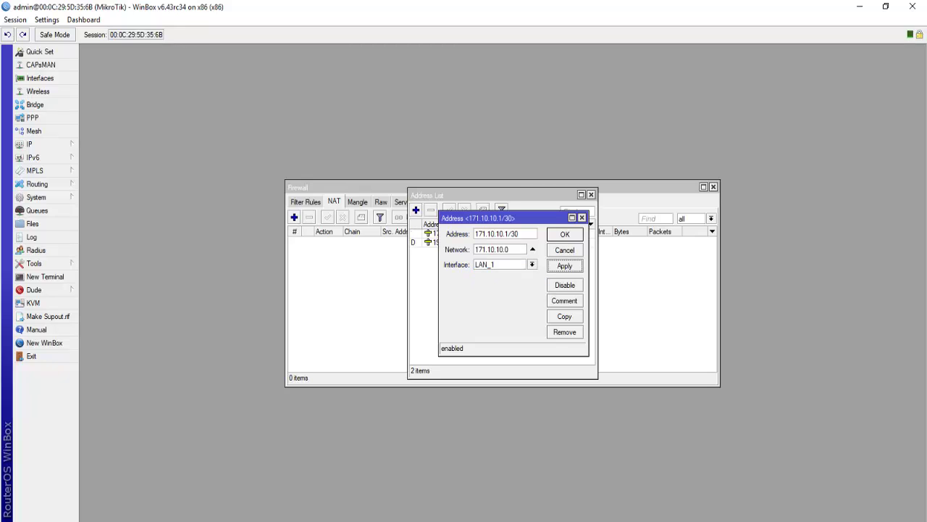
left_click(500, 233)
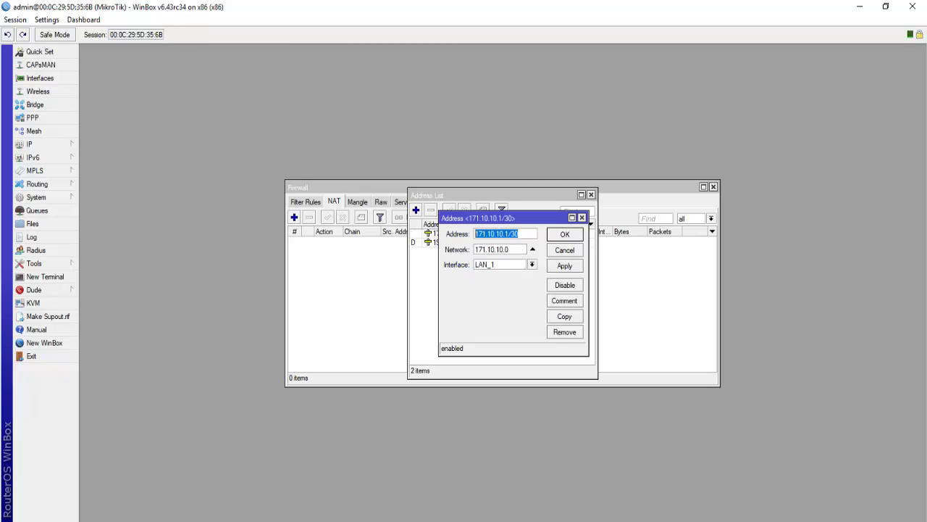
left_click(564, 234)
Start a new NAT rule with source address 171.10.10.1/30 and action masquerade
left_click(591, 194)
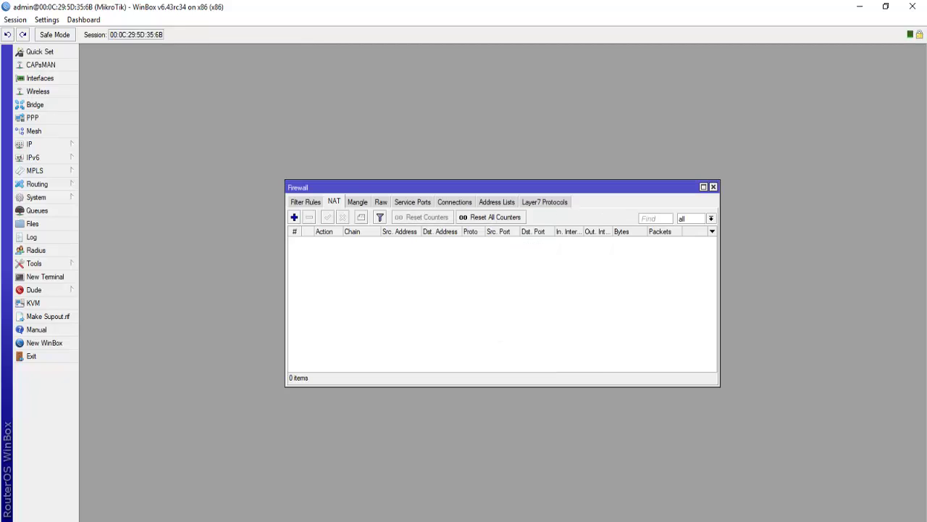
left_click(295, 218)
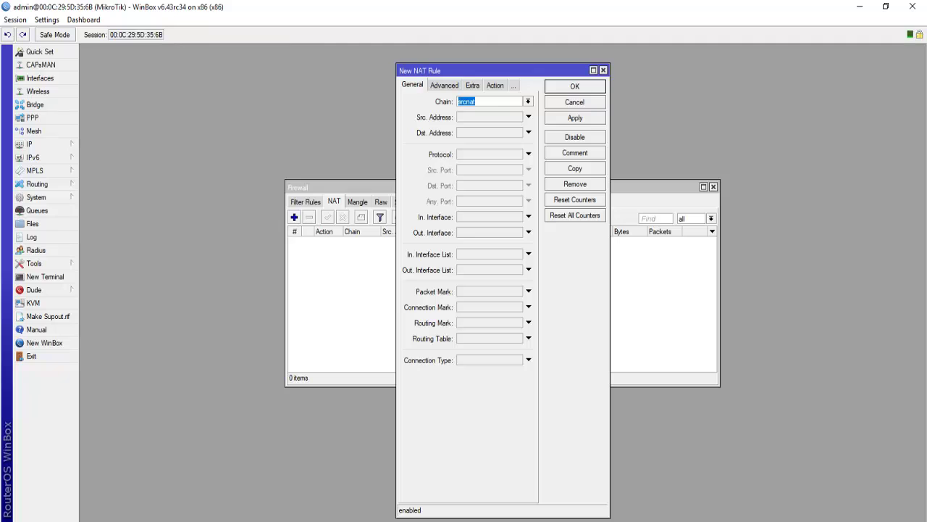
left_click(528, 117)
type("171.10.10.1/30")
left_click(494, 84)
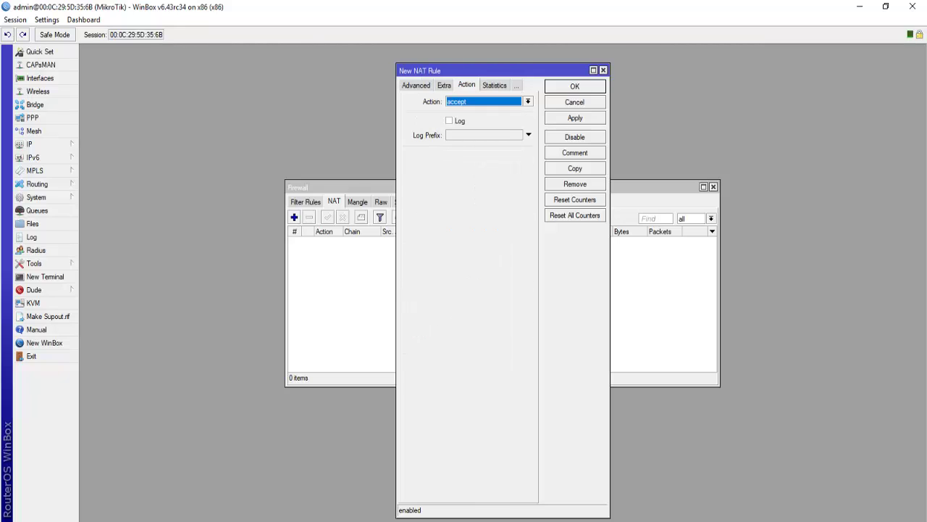
left_click(528, 102)
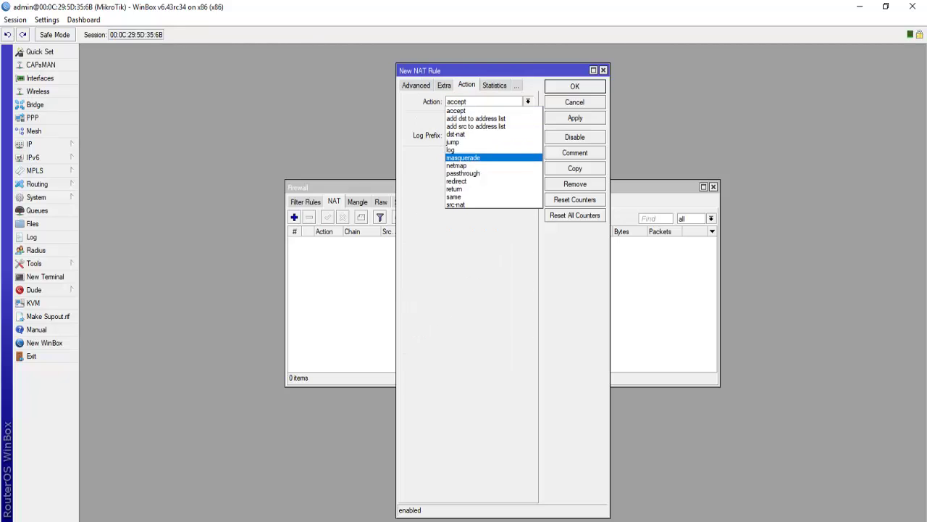
key("Return")
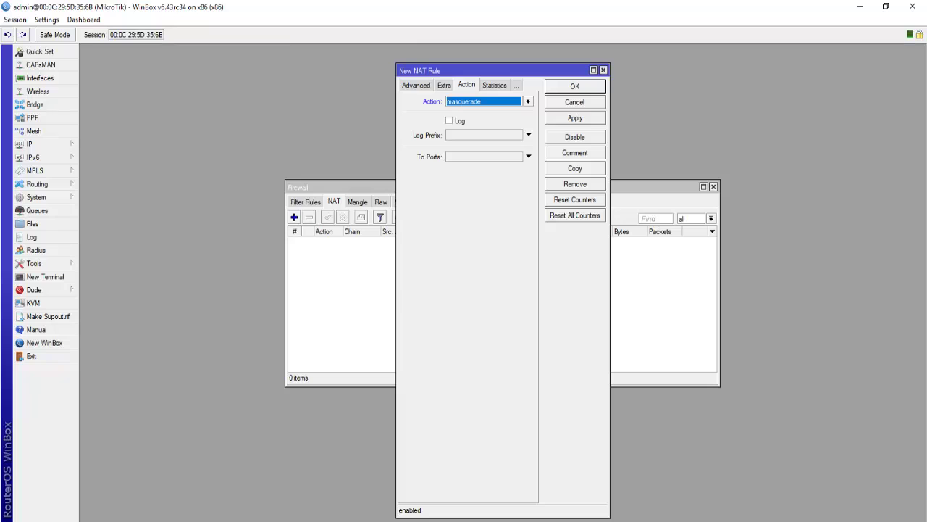
Clear the rejected source address and save the srcnat masquerade rule
key("Return")
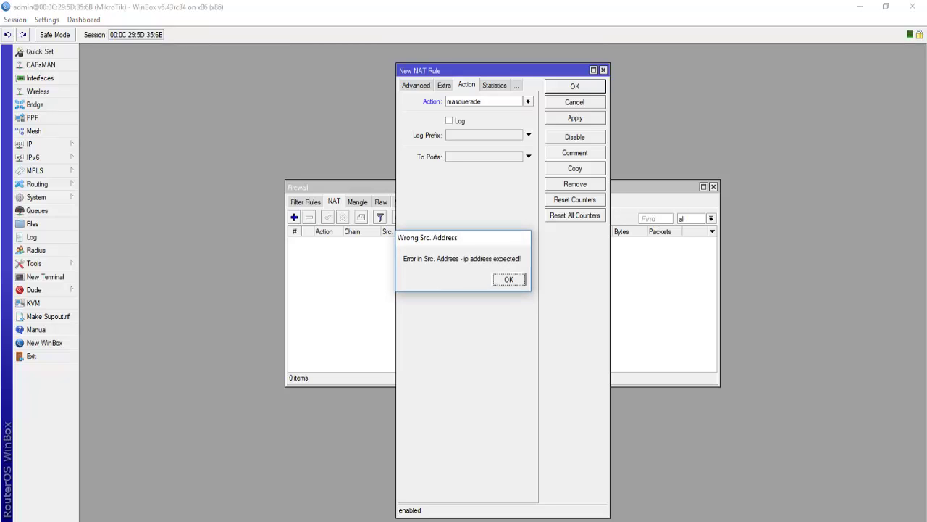
key("Return")
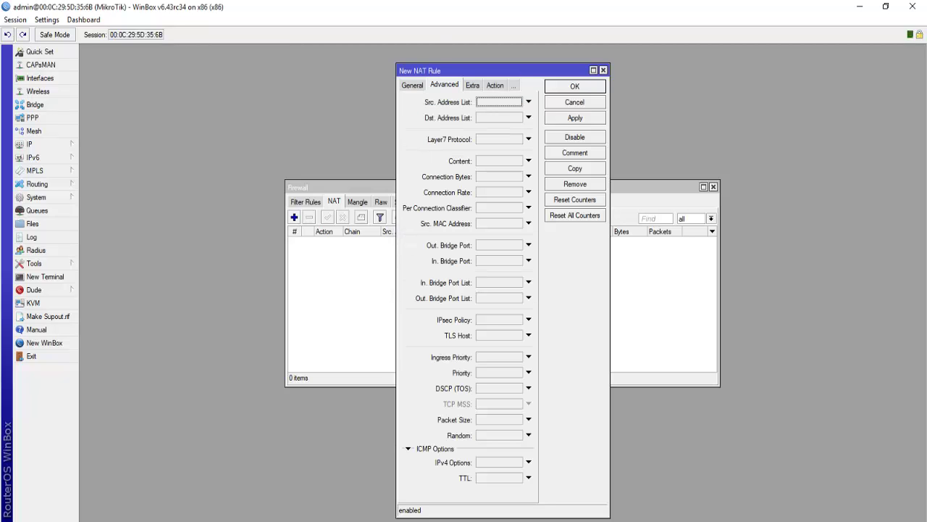
left_click(413, 84)
left_click(528, 116)
left_click(575, 117)
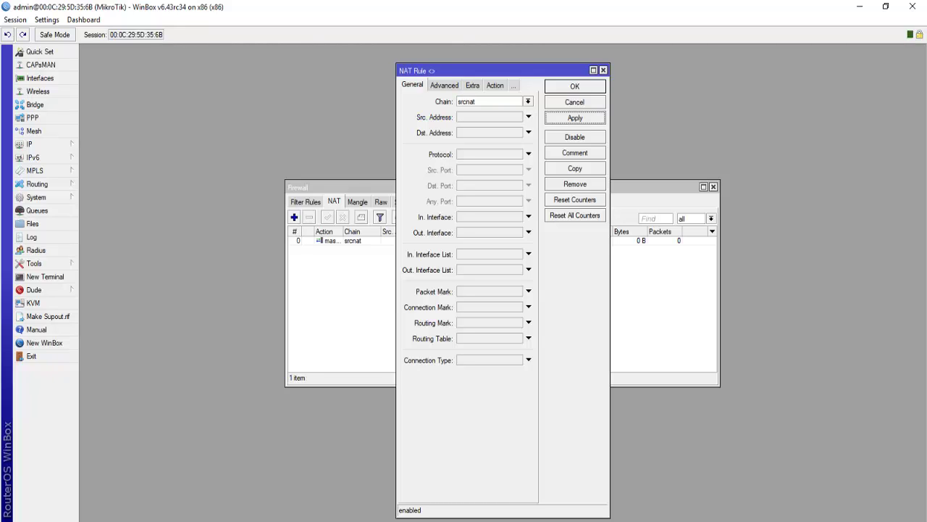
key("Return")
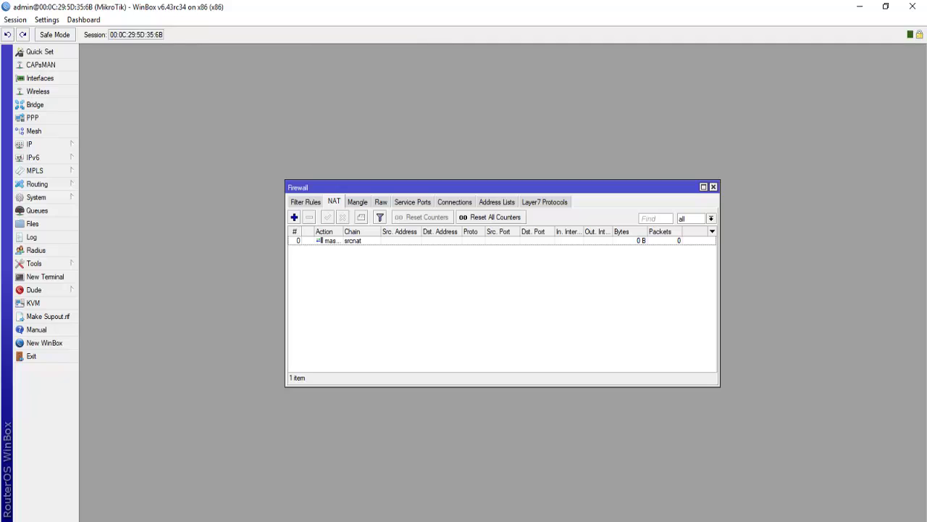
Ping 8.8.8.8 in a maximized terminal, stopping after 28 replies with 0% loss
left_click(45, 276)
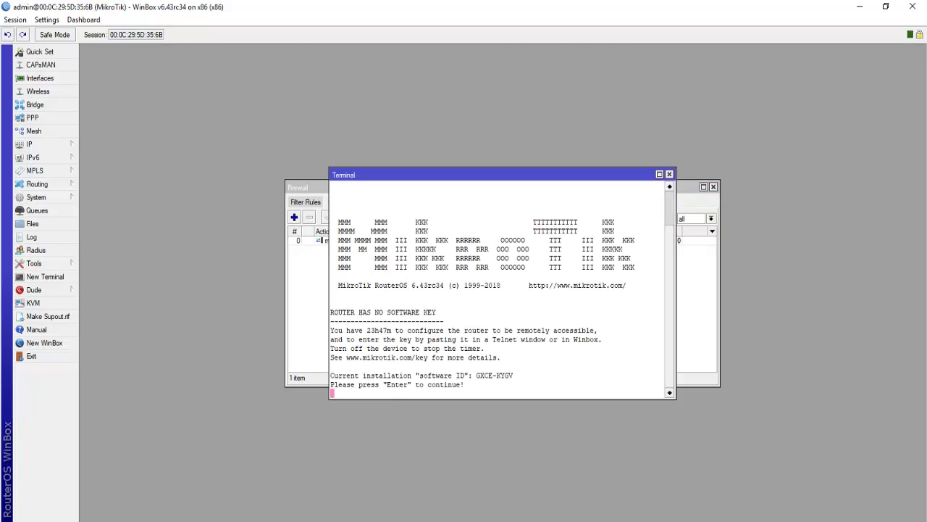
key("Return")
key("Return")
left_click(659, 174)
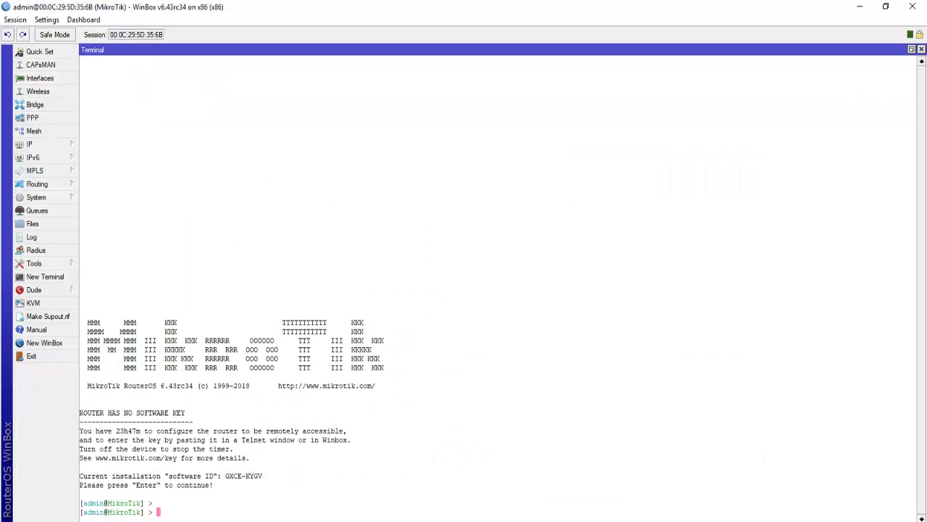
type("ping 8.8.8.8")
key("Return")
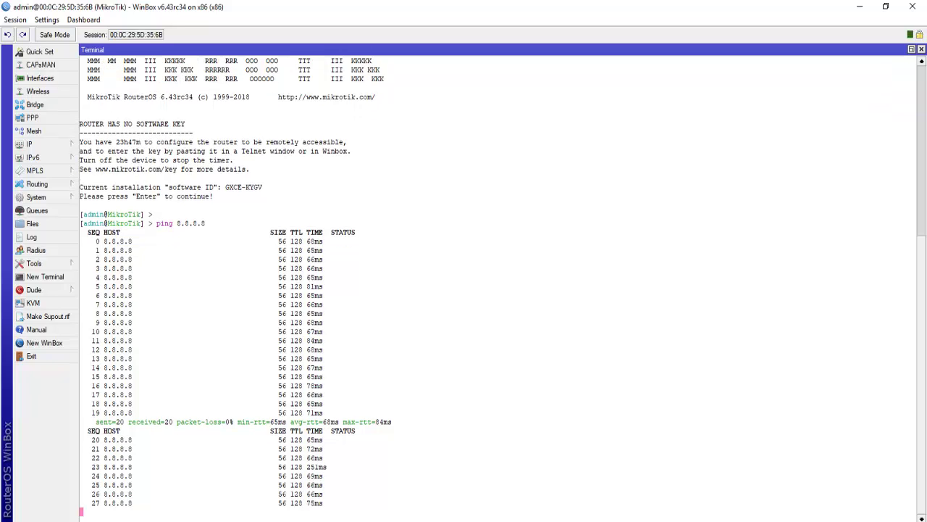
key("ctrl+c")
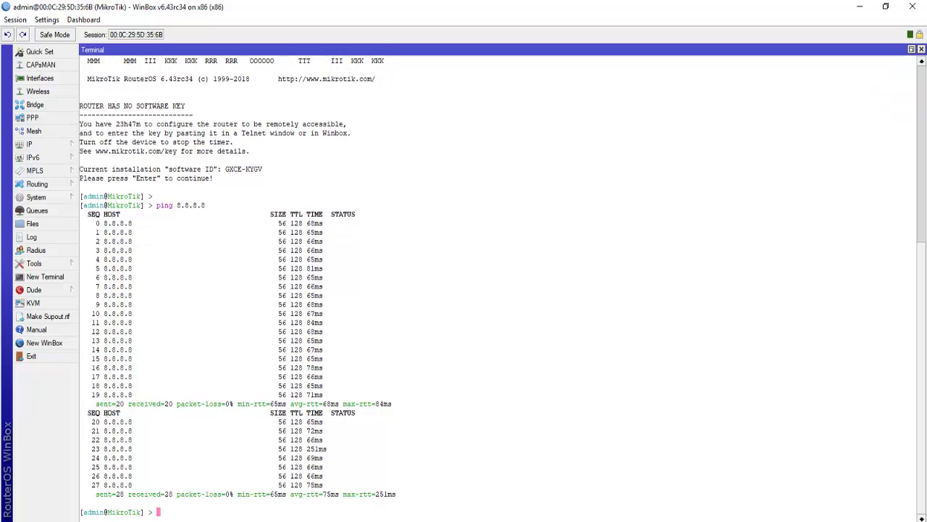